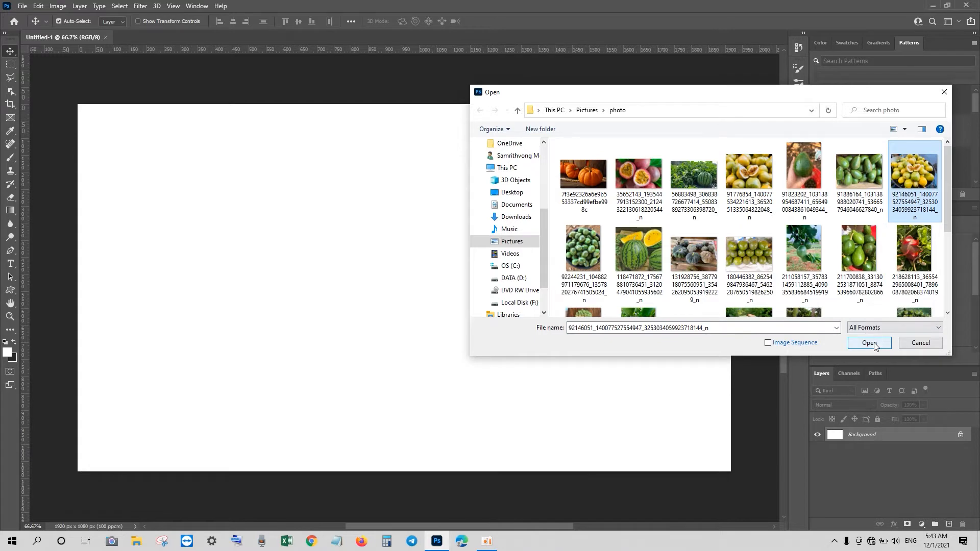
Step: Open the passion fruit photo and unlock its Background layer
left_click(870, 343)
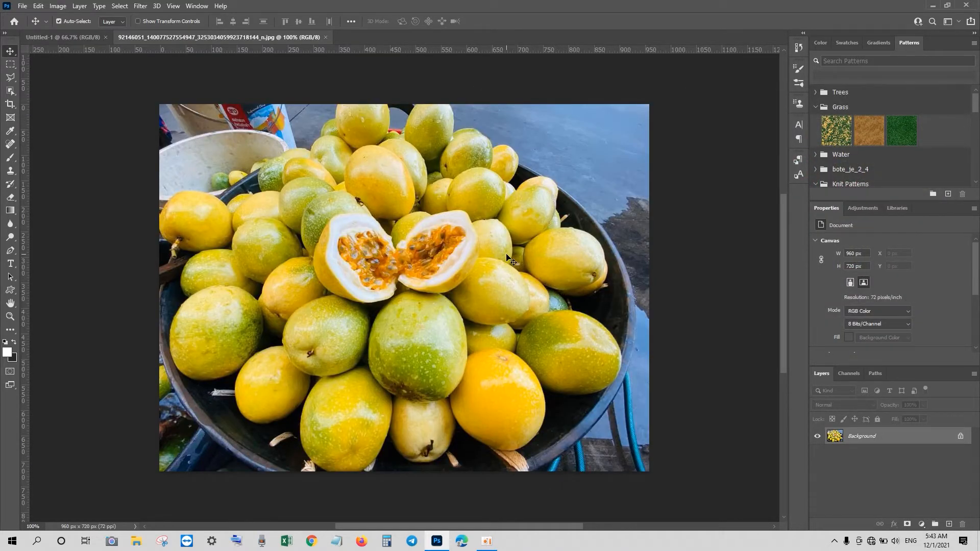
left_click(960, 437)
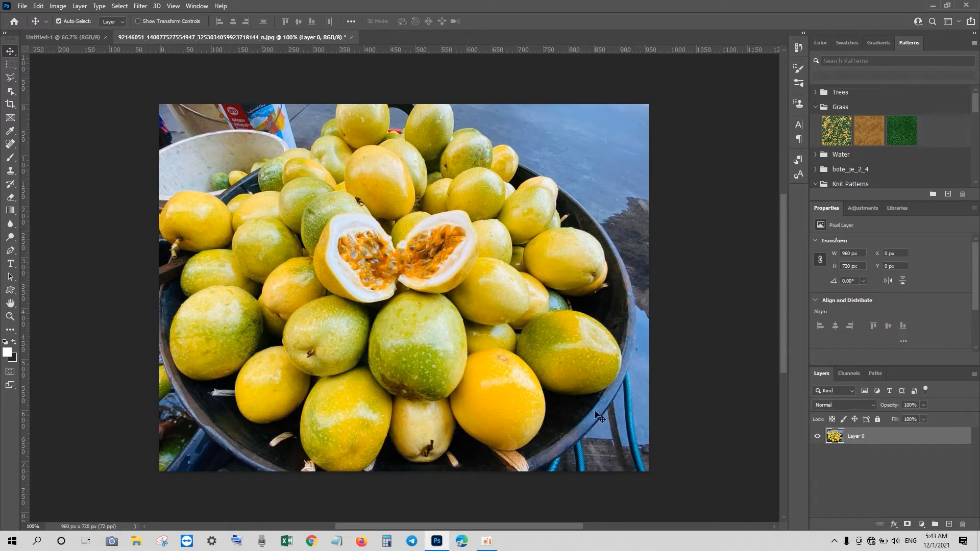
Step: Switch to the Pen tool and start a path tracing the upper-left outline of the fruit pile
left_click(13, 81)
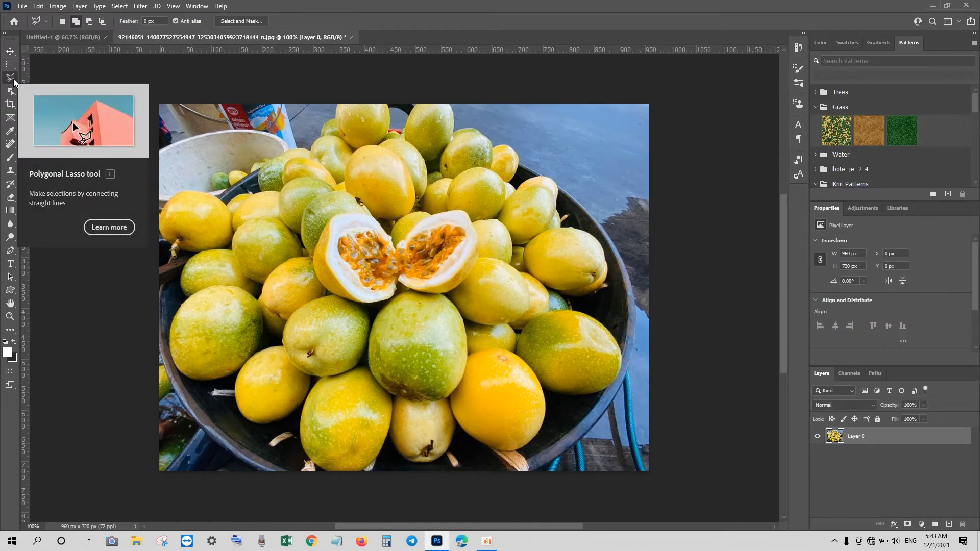
left_click(10, 251)
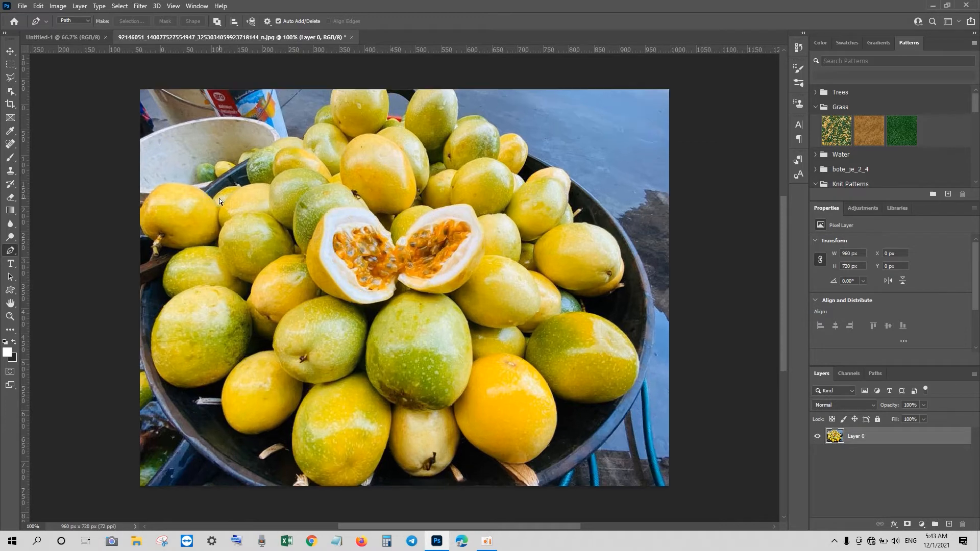
key("ctrl+plus")
key("ctrl+plus")
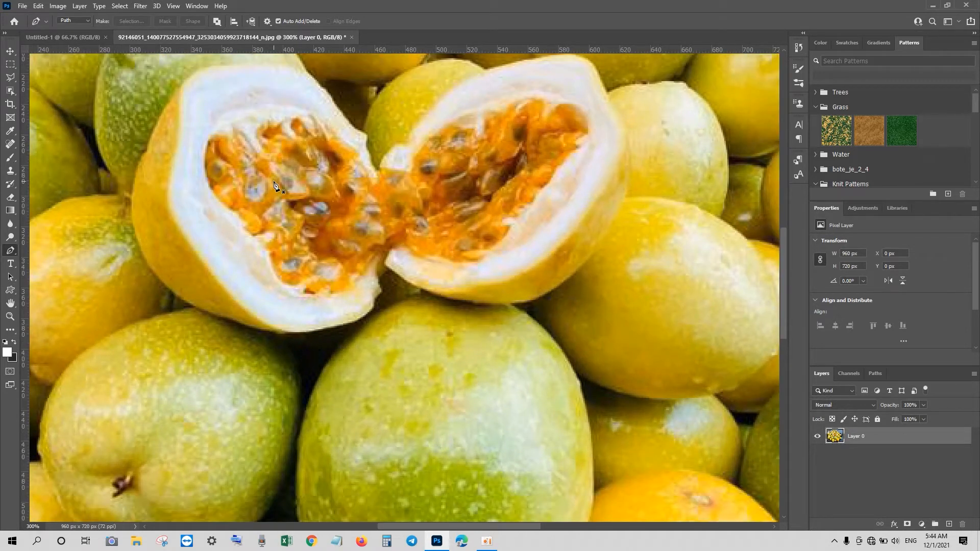
left_click_drag(254, 162, 432, 448)
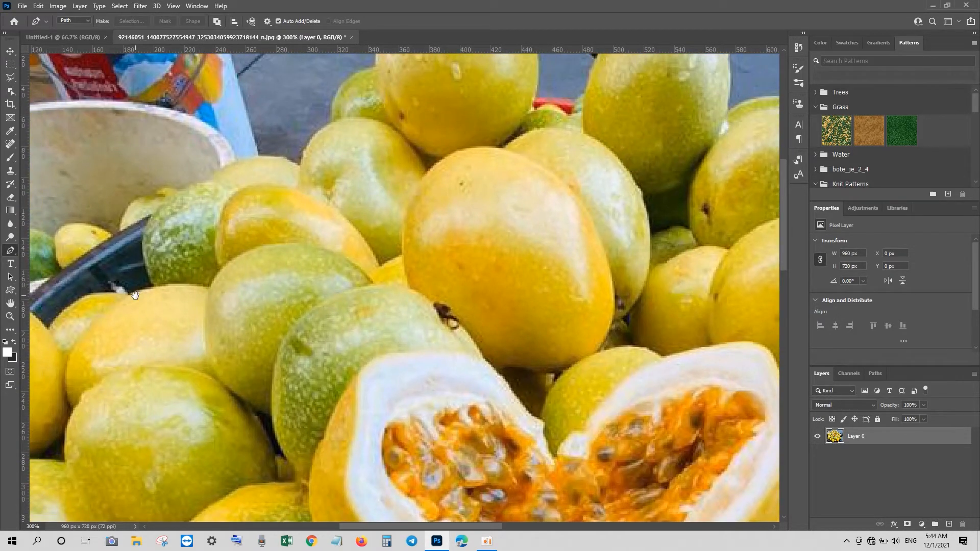
left_click_drag(135, 295, 165, 340)
left_click(176, 329)
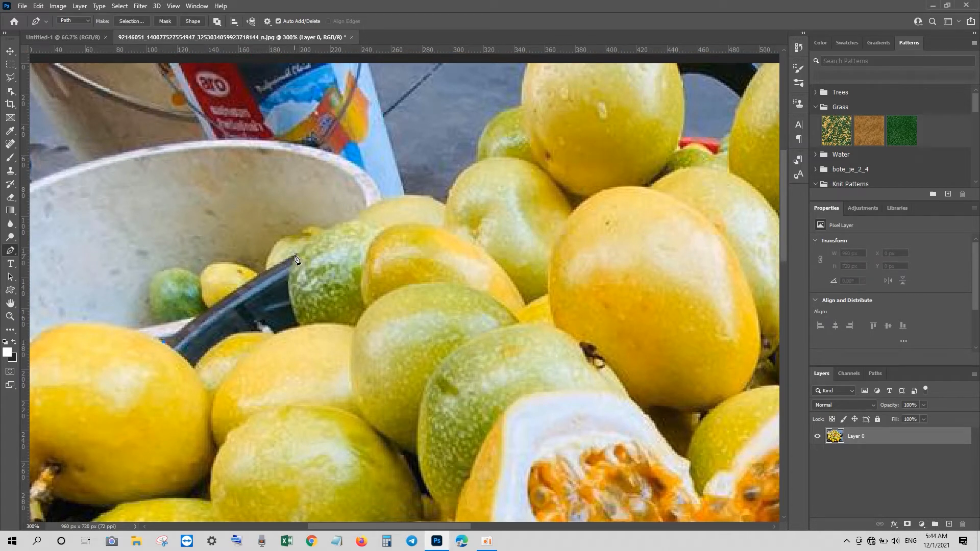
left_click_drag(228, 295, 236, 293)
key("Down")
left_click(297, 253)
left_click_drag(340, 224, 475, 163)
left_click(447, 207)
left_click(478, 162)
left_click_drag(490, 123, 531, 126)
left_click(520, 108)
Step: Undo the last few anchor points and continue the path along the tops of the fruits toward the right
scroll(531, 118, "up", 3)
key("ctrl+z")
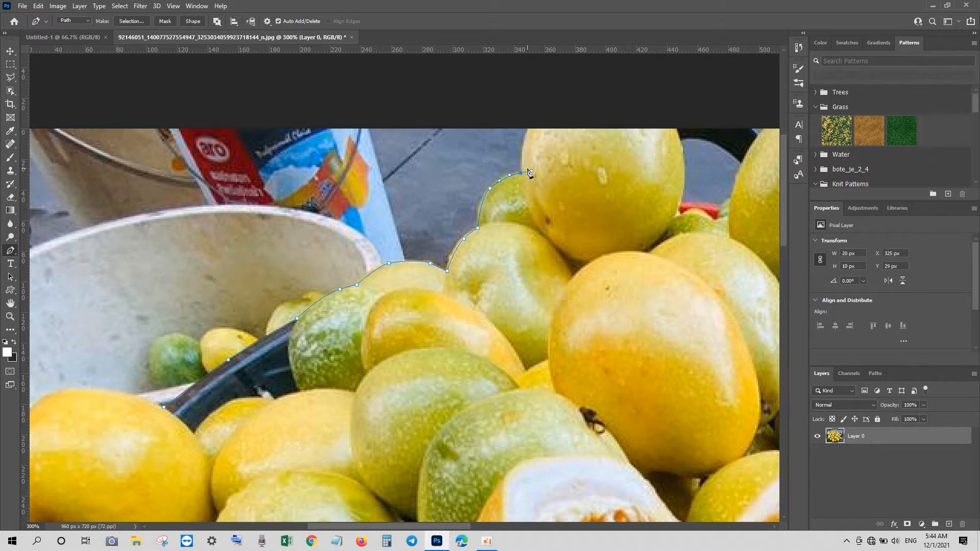
key("ctrl+z")
key("ctrl+z")
left_click(529, 229)
left_click(550, 237)
left_click_drag(568, 268, 572, 278)
left_click(590, 259)
left_click(618, 250)
left_click(653, 254)
left_click_drag(666, 240, 722, 236)
left_click_drag(633, 399, 346, 445)
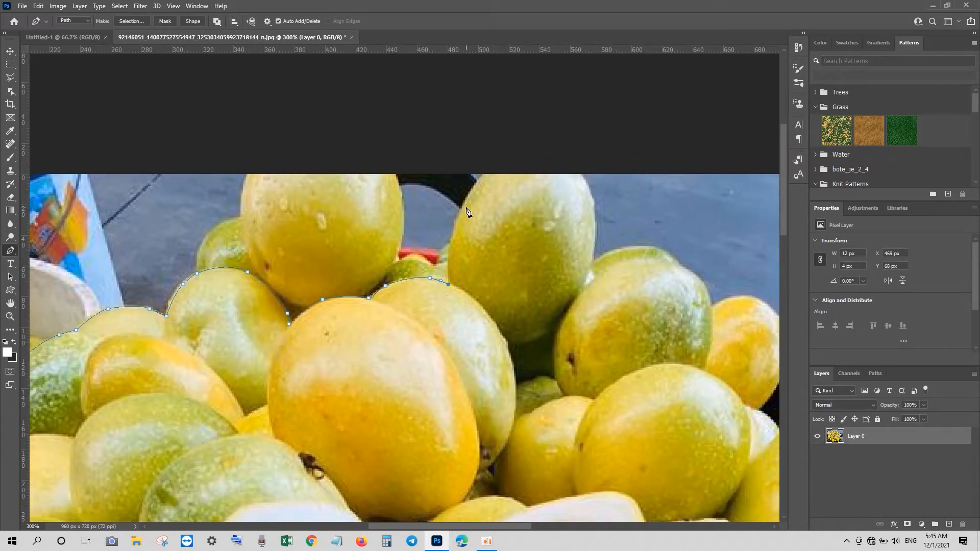
Step: Continue the path over the upper-right fruits, undoing one misplaced anchor
left_click(510, 360)
left_click_drag(511, 360, 521, 411)
left_click(513, 426)
left_click_drag(522, 413, 583, 396)
left_click(592, 400)
left_click_drag(671, 364, 707, 368)
left_click_drag(742, 401, 775, 429)
key("ctrl+z")
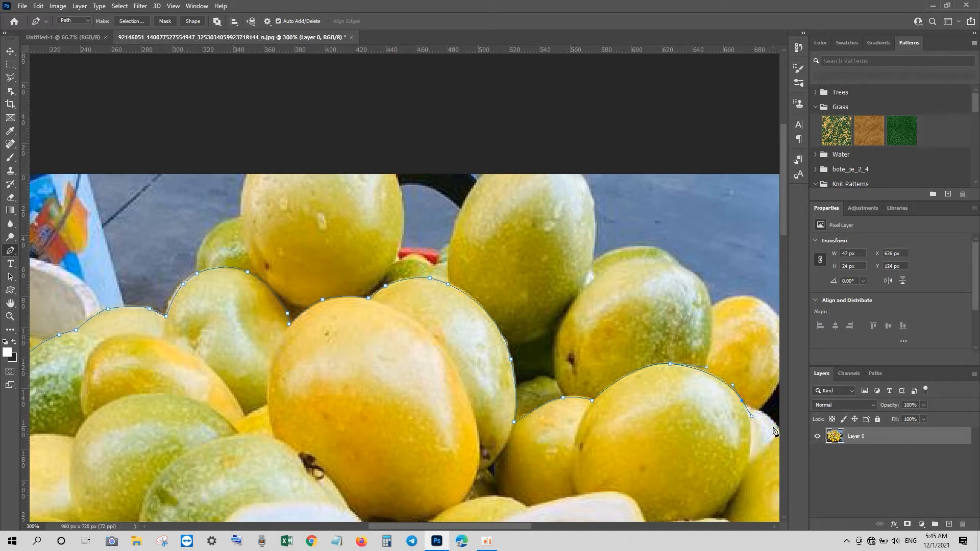
left_click(747, 407)
left_click_drag(774, 415, 559, 406)
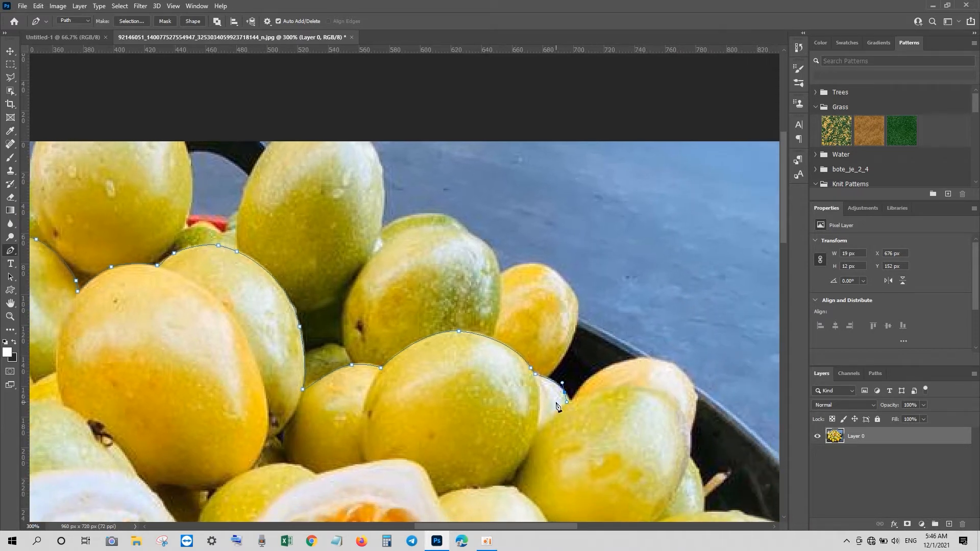
Step: Extend the path down the right side of the fruit pile
left_click(571, 400)
left_click_drag(609, 364, 711, 516)
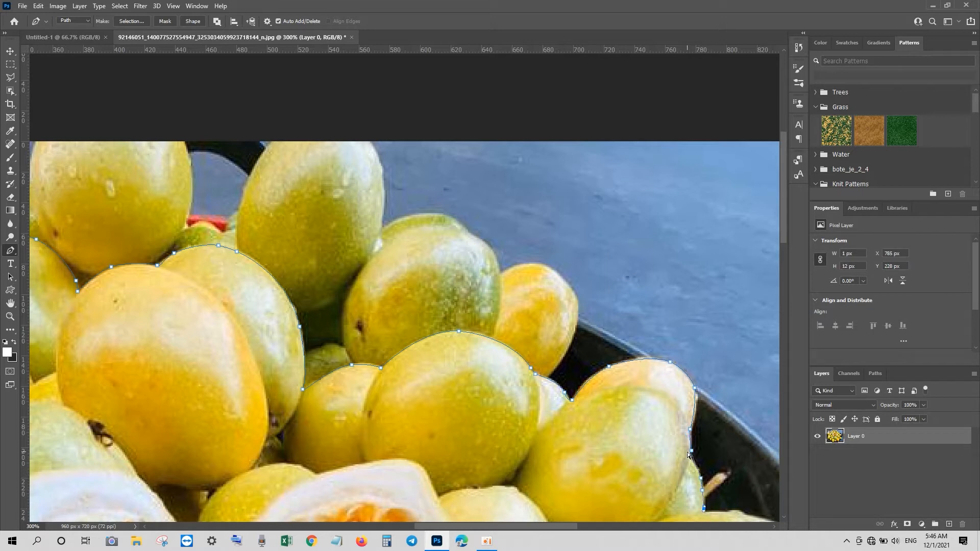
left_click_drag(692, 452, 689, 458)
left_click_drag(551, 480, 424, 271)
left_click_drag(612, 302, 628, 307)
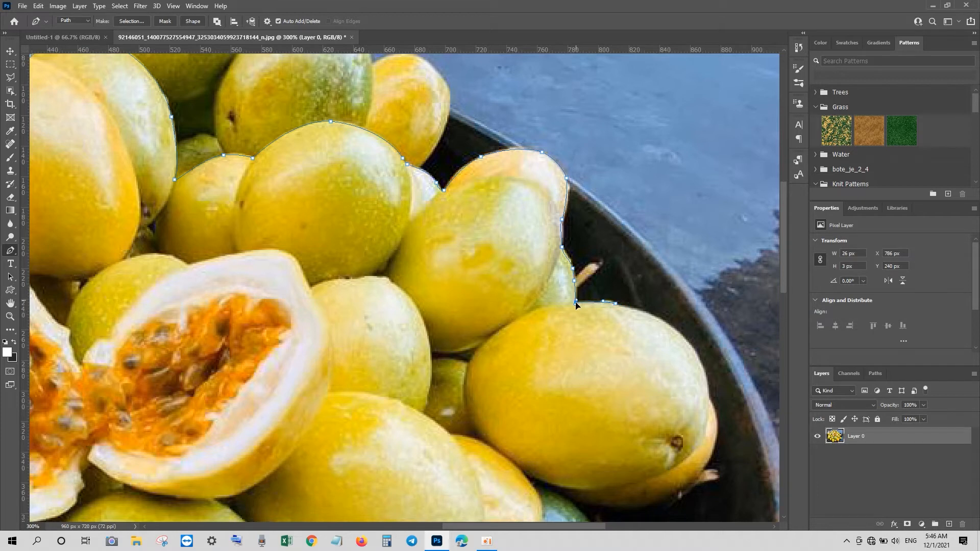
left_click_drag(673, 324, 682, 338)
left_click_drag(704, 379, 714, 415)
left_click_drag(712, 448, 587, 305)
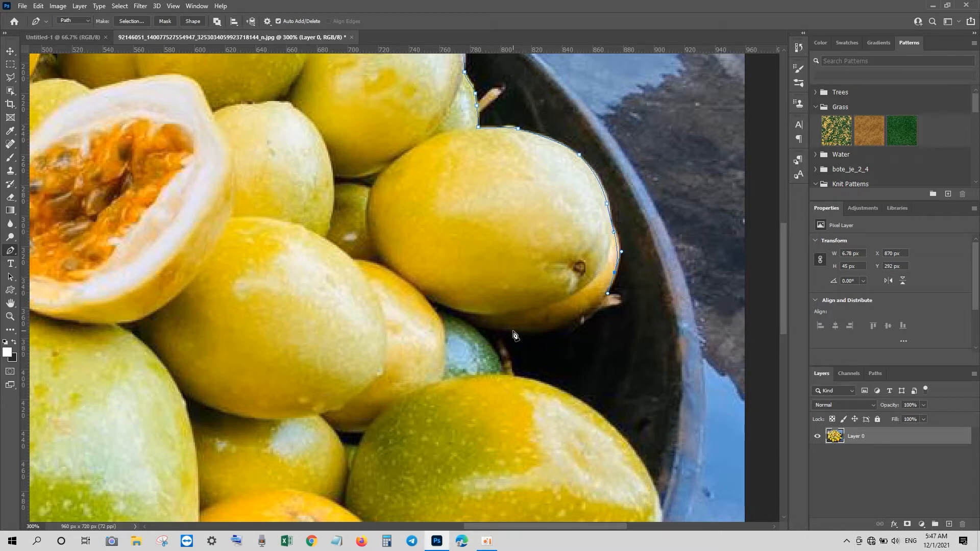
Step: Continue the path around the lower-right fruits where they meet the bowl
left_click_drag(497, 329, 401, 325)
left_click(496, 329, "alt")
left_click_drag(472, 325, 492, 351)
left_click(499, 368)
left_click_drag(602, 415, 627, 445)
left_click_drag(656, 492, 666, 519)
left_click_drag(620, 430, 626, 429)
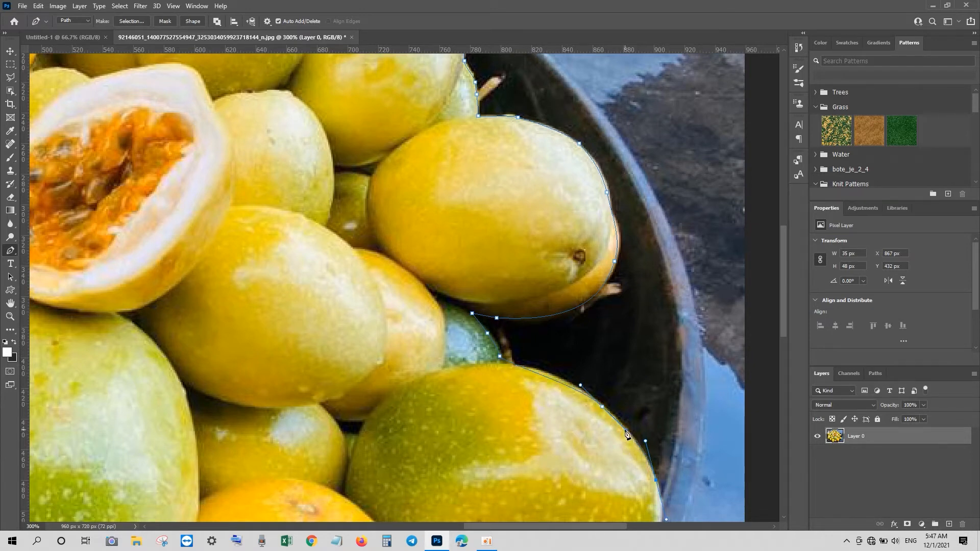
left_click_drag(645, 394, 578, 190)
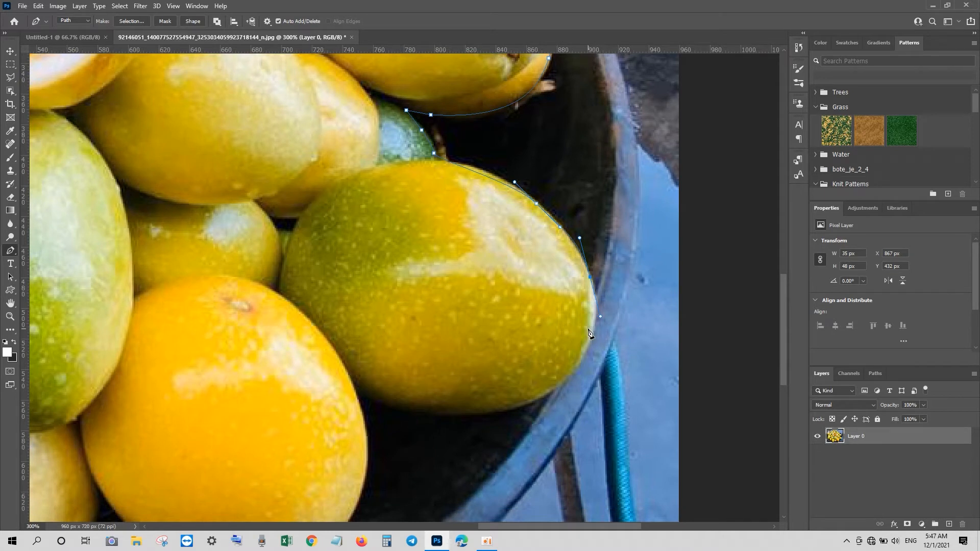
left_click_drag(567, 384, 545, 395)
left_click_drag(426, 415, 336, 409)
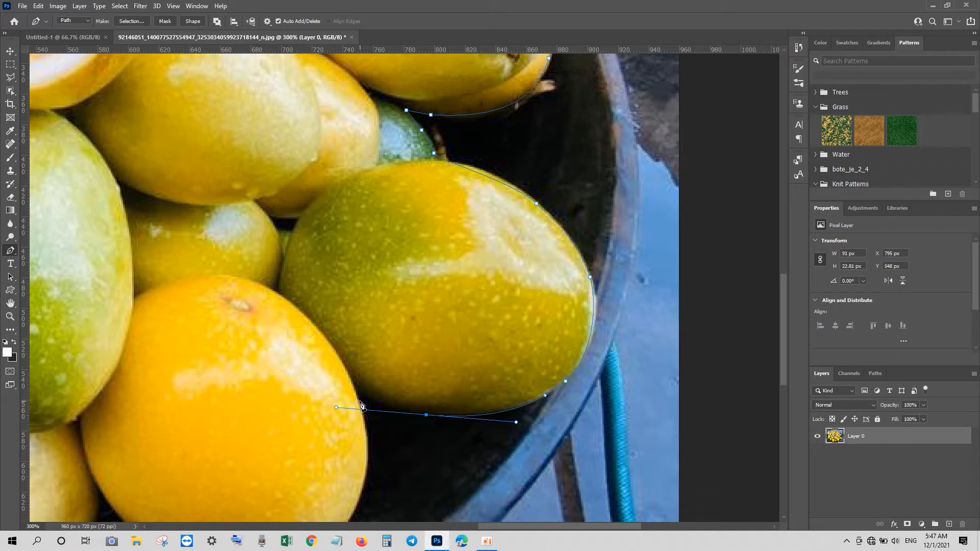
Step: Trace the path along the bottom edge of the lowest fruits
left_click(360, 400)
left_click_drag(366, 451, 374, 285)
left_click_drag(342, 350, 316, 376)
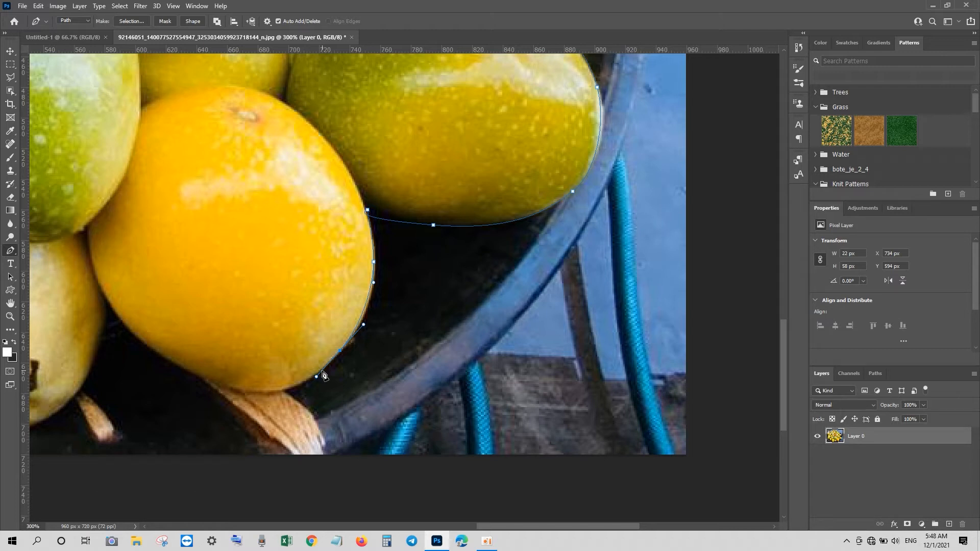
left_click_drag(226, 388, 181, 371)
left_click_drag(99, 282, 82, 241)
left_click_drag(98, 337, 96, 347)
left_click_drag(77, 390, 72, 398)
left_click_drag(128, 386, 464, 319)
left_click_drag(312, 357, 254, 343)
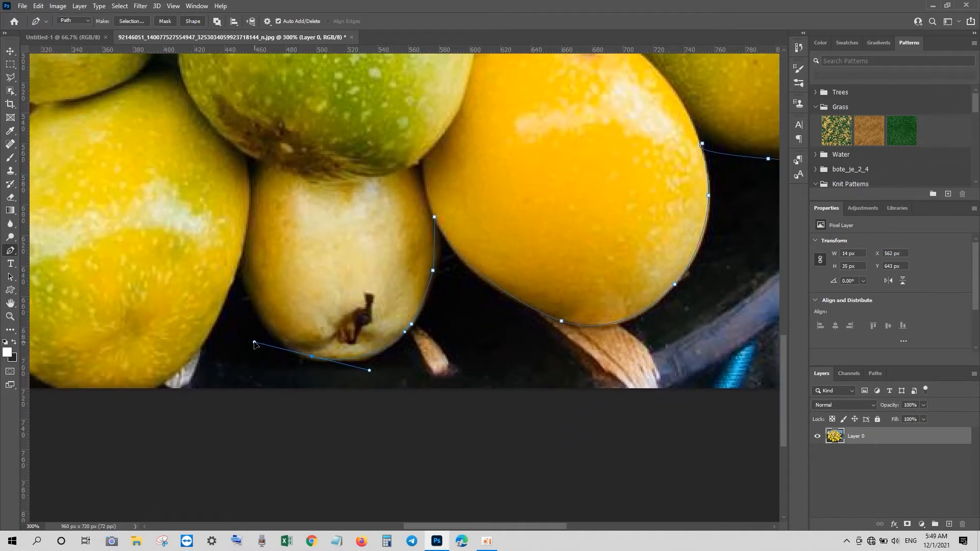
Step: Continue the path along the bottom fruits toward the left, redoing one misplaced anchor
left_click(312, 356, "alt")
left_click_drag(246, 280, 222, 224)
left_click(246, 279, "alt")
key("ctrl+z")
left_click(246, 280, "alt")
left_click(244, 257)
left_click_drag(175, 370, 141, 394)
left_click_drag(171, 333, 395, 335)
left_click_drag(255, 362, 230, 340)
left_click_drag(202, 243, 206, 195)
left_click_drag(246, 119, 256, 111)
left_click(266, 96)
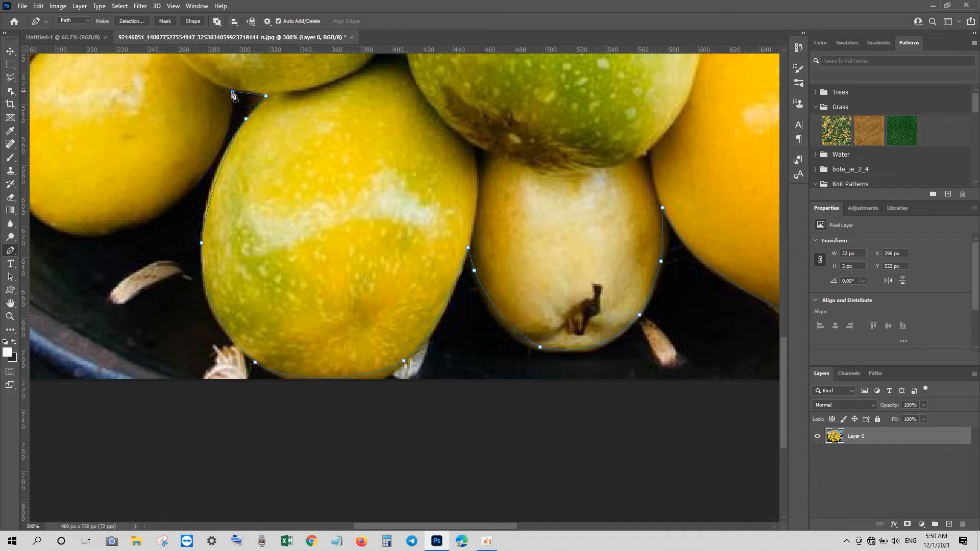
Step: Trace the path up the left side of the fruit pile
left_click(232, 91)
left_click_drag(217, 157, 210, 166)
left_click_drag(105, 232, 282, 339)
left_click_drag(181, 266, 170, 207)
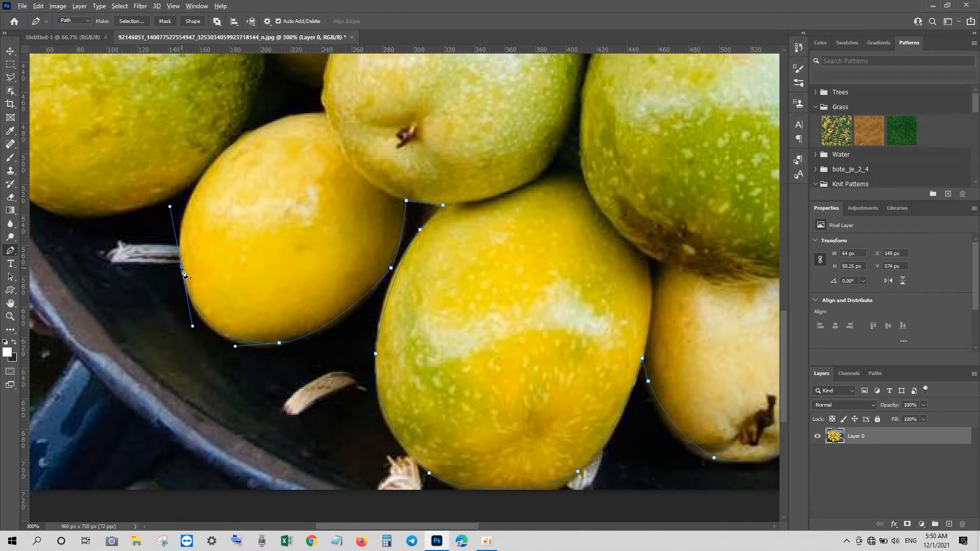
left_click_drag(191, 194, 215, 161)
left_click(220, 155)
left_click_drag(132, 208, 288, 342)
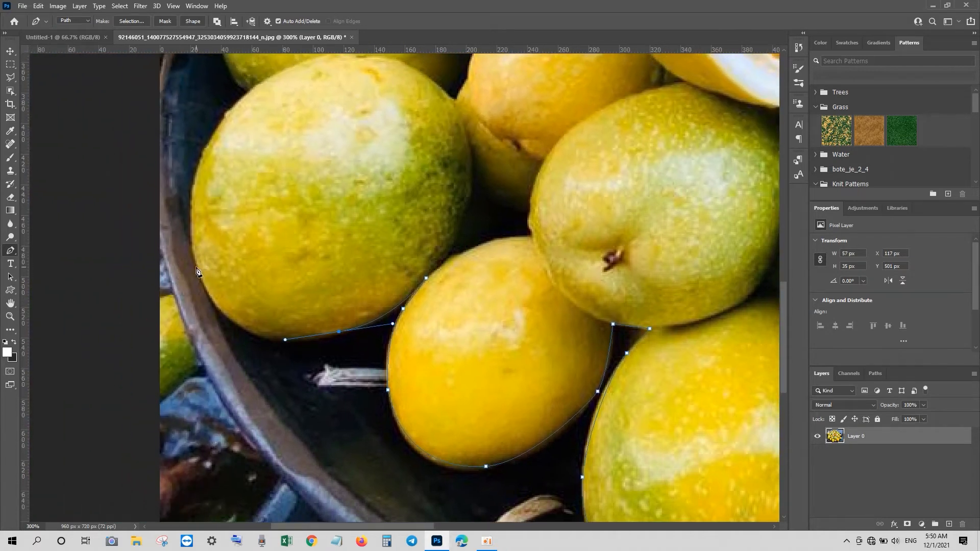
left_click_drag(192, 231, 178, 196)
left_click_drag(214, 128, 224, 113)
left_click(251, 92)
scroll(265, 175, "up", 5)
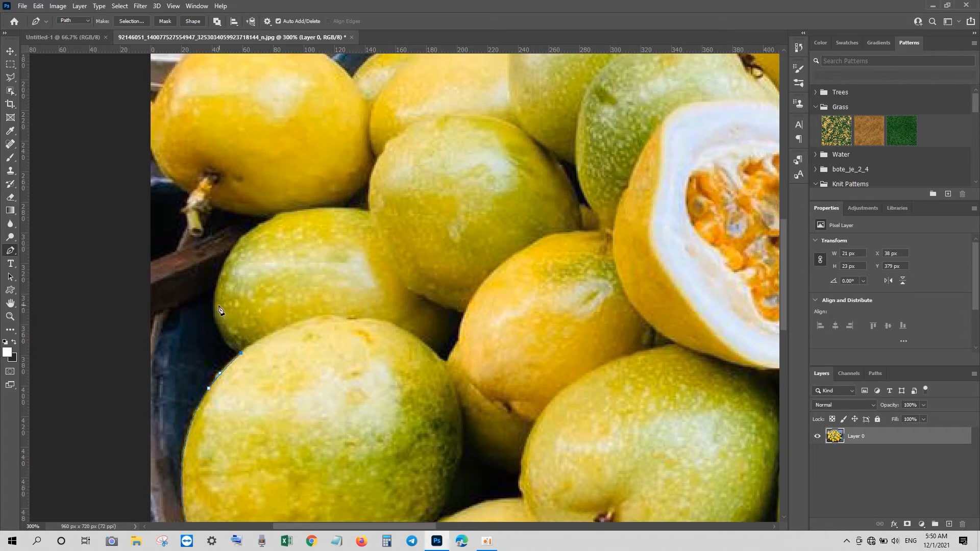
Step: Continue the path around the upper-left fruit back toward the starting point
left_click_drag(218, 281, 232, 230)
left_click_drag(267, 221, 304, 199)
left_click_drag(211, 206, 191, 197)
left_click_drag(154, 124, 158, 85)
scroll(183, 128, "up", 3)
left_click_drag(209, 122, 231, 116)
left_click_drag(292, 122, 323, 133)
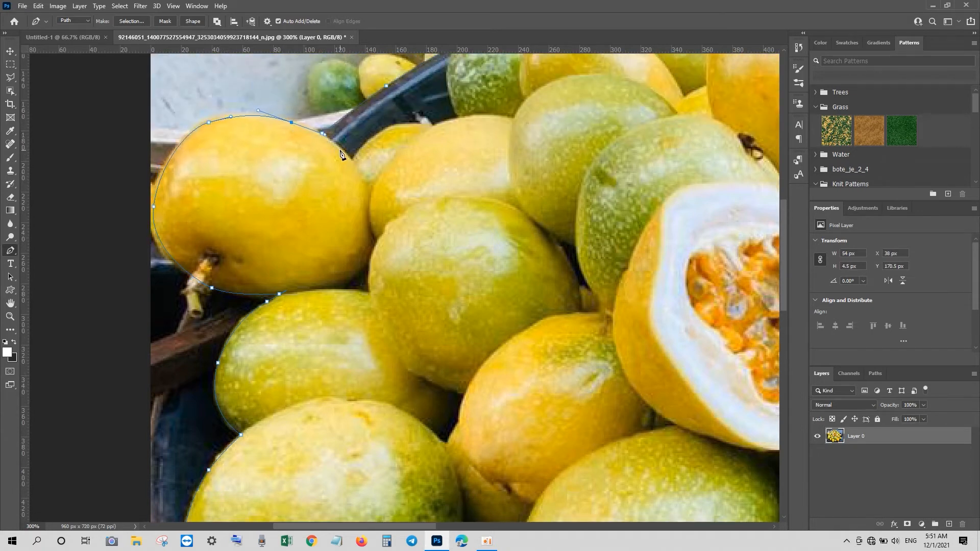
scroll(339, 202, "up", 2)
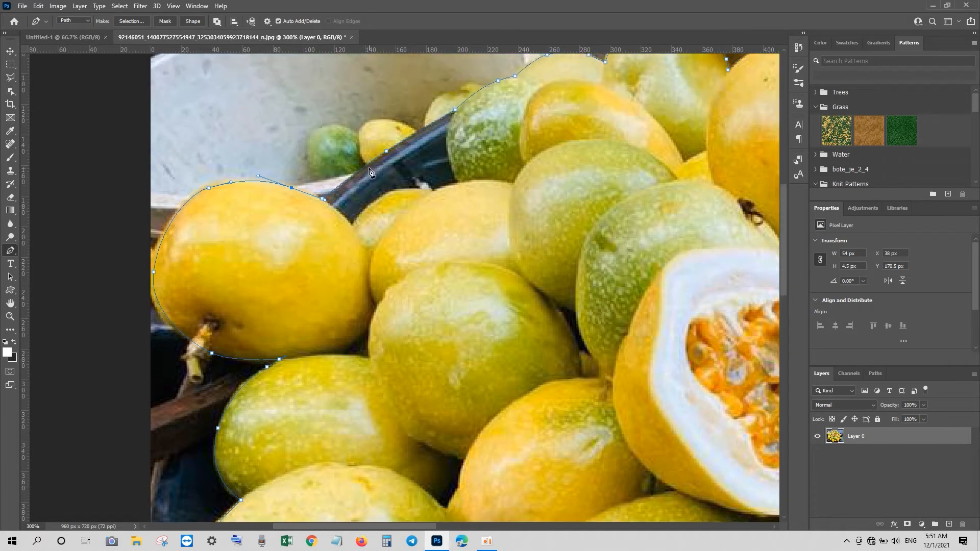
Step: Close the path at its starting anchor and convert it into a selection
left_click(386, 153)
key("Delete")
left_click(454, 111)
left_click(455, 111, "alt")
key("ctrl+z")
left_click(322, 199)
key("ctrl+Return")
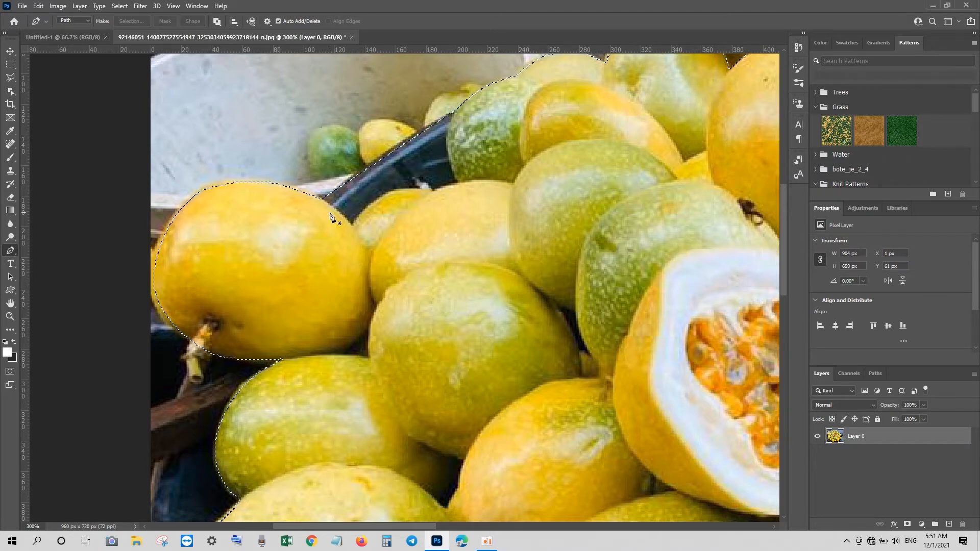
Step: Invert the selection, delete the background around the fruit pile, and deselect
key("ctrl+minus")
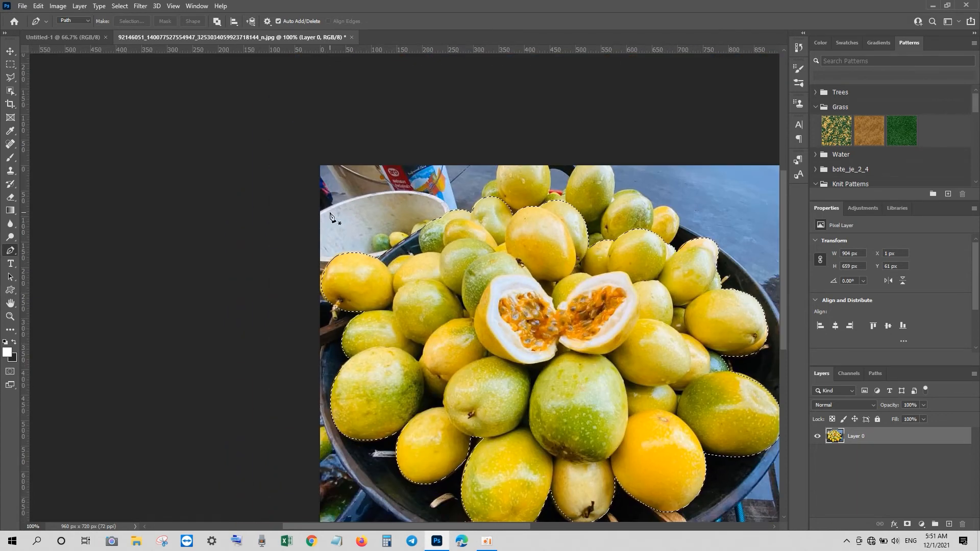
left_click_drag(495, 305, 304, 257)
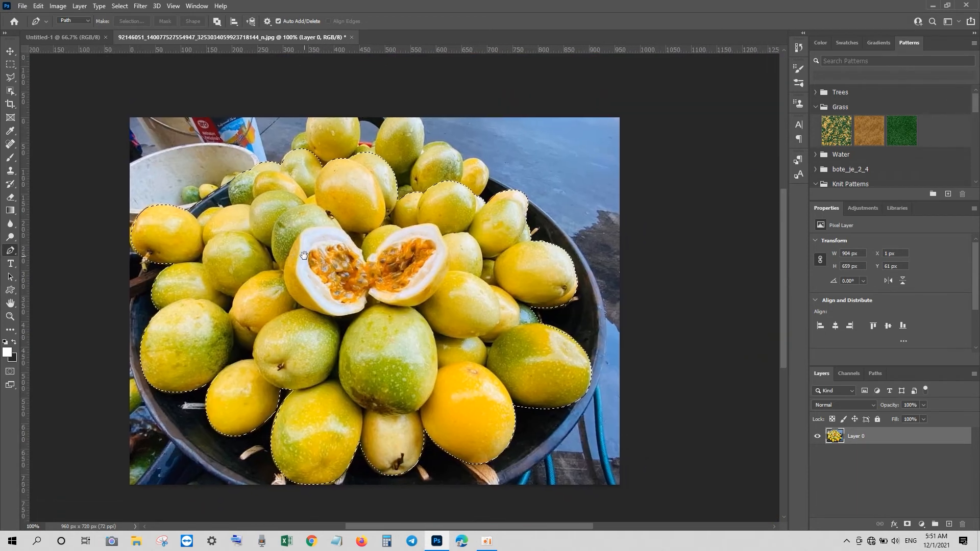
key("ctrl+shift+i")
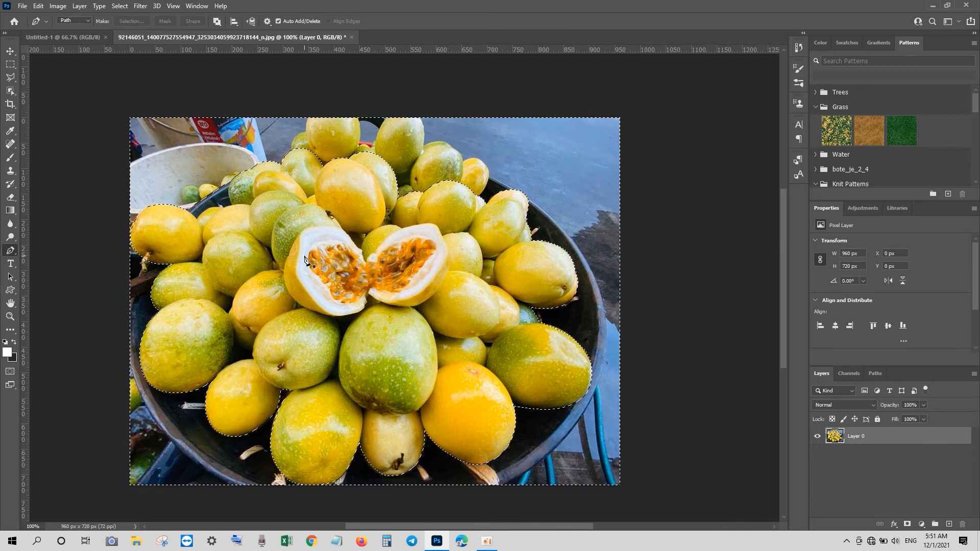
key("Delete")
key("ctrl+d")
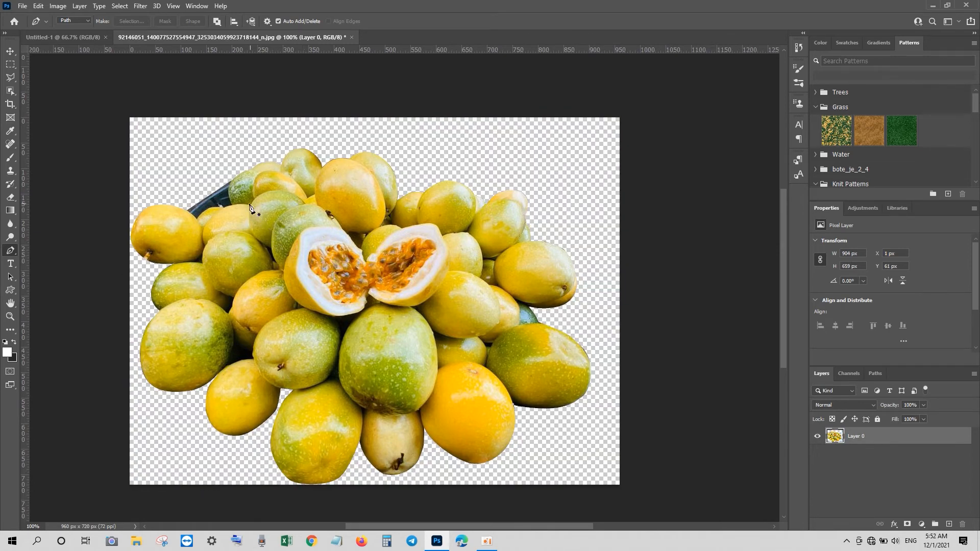
Step: Trace a small Pen path around the leftover dark bowl rim at the upper left of the fruit
key("ctrl+plus")
key("ctrl+plus")
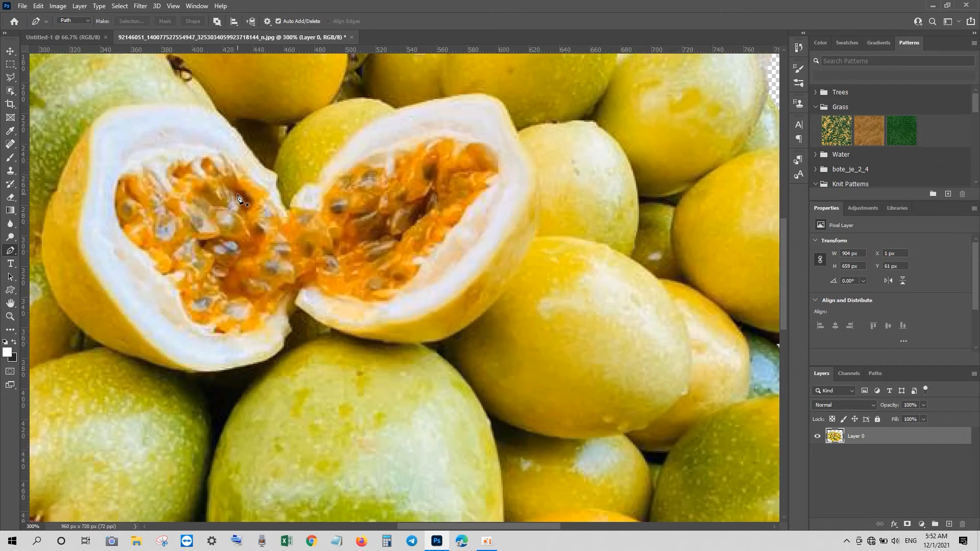
left_click_drag(133, 229, 500, 459)
left_click(258, 156)
left_click(252, 196)
left_click(242, 220)
left_click(248, 244)
left_click(255, 265)
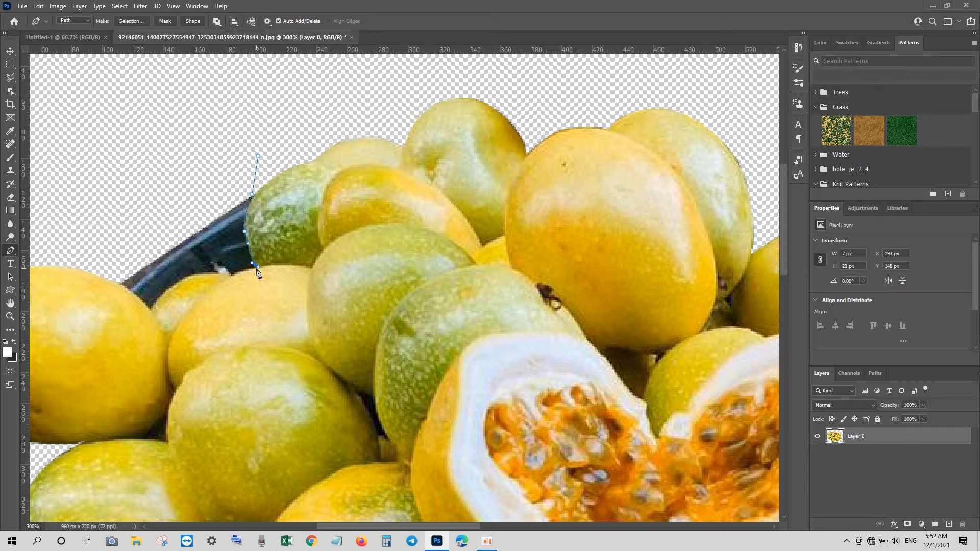
left_click(234, 276)
left_click_drag(182, 279, 170, 292)
key("ctrl+z")
left_click(153, 308)
left_click_drag(155, 312, 145, 324)
left_click(153, 309)
mouse_move(107, 266)
left_mouse_down()
mouse_move(89, 256)
mouse_move(103, 272)
left_mouse_up()
Step: Convert the rim path to a selection, delete the bowl rim, and deselect
key("ctrl+Return")
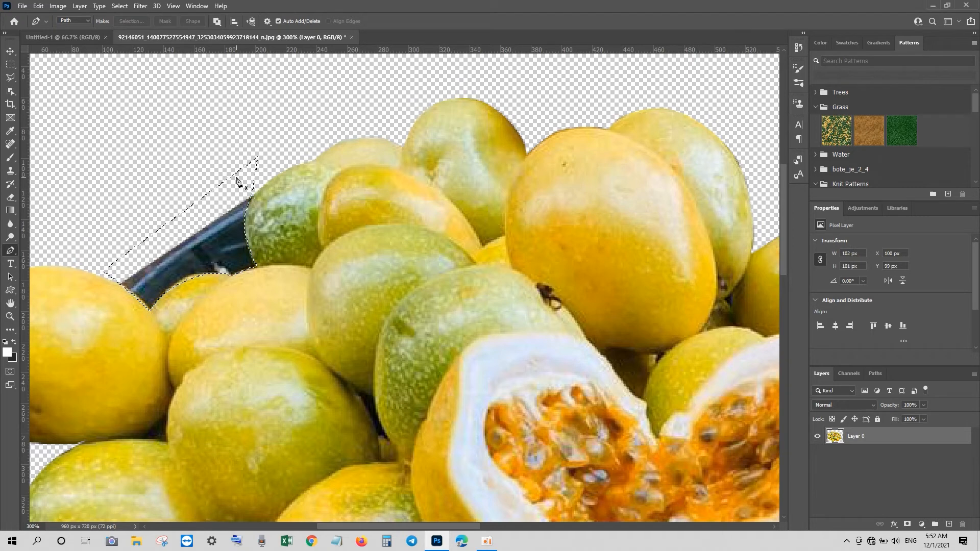
key("Delete")
key("ctrl+d")
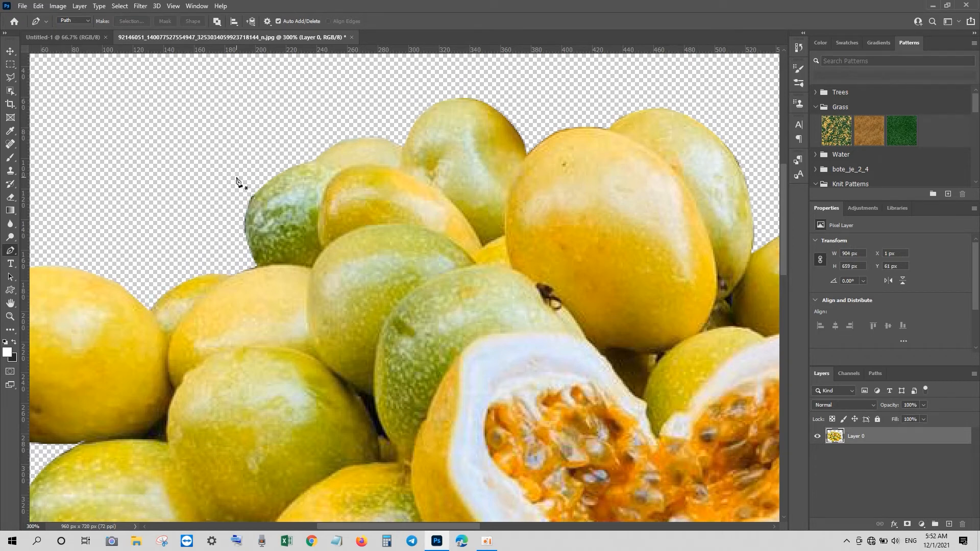
key("ctrl+1")
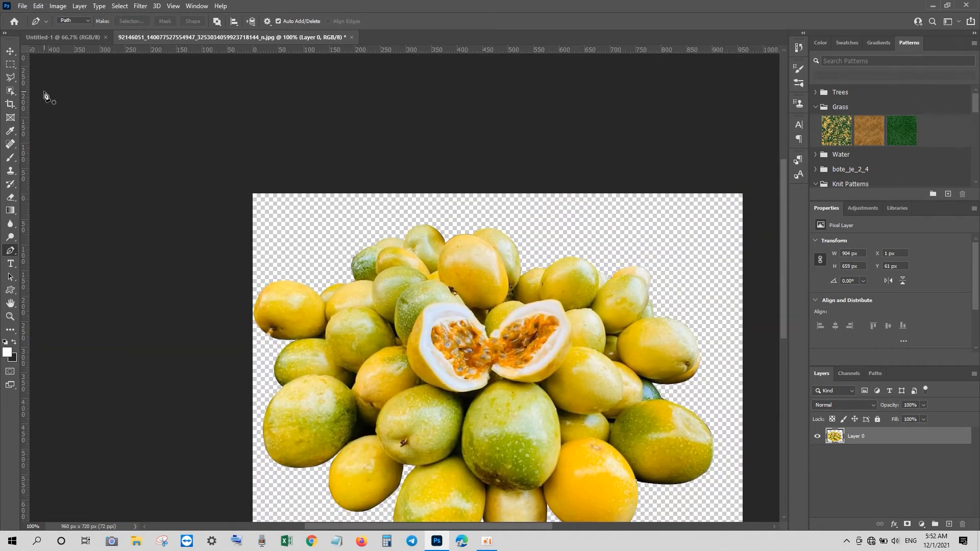
Step: Drag the cut-out fruit layer into the Untitled-1 composition document
key("v")
left_click_drag(481, 345, 379, 267)
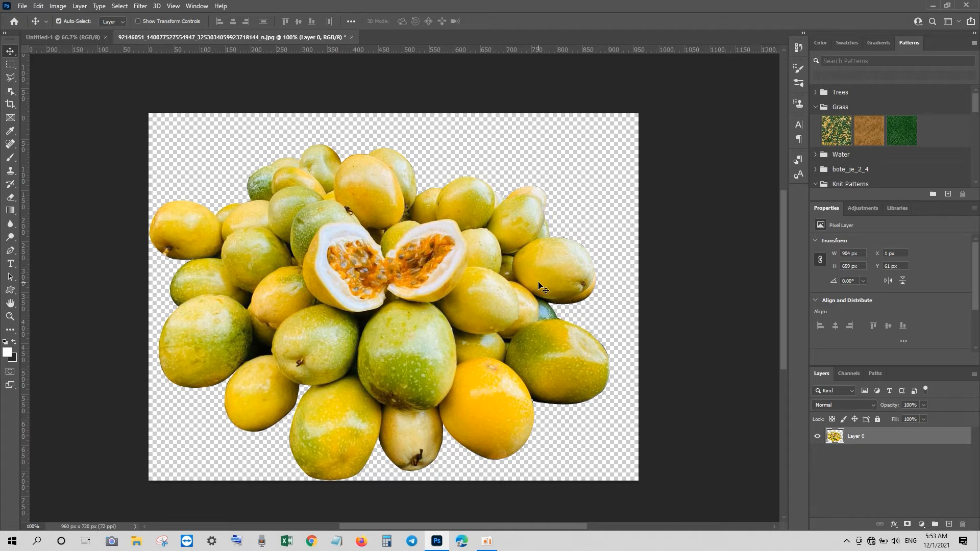
left_click(488, 541)
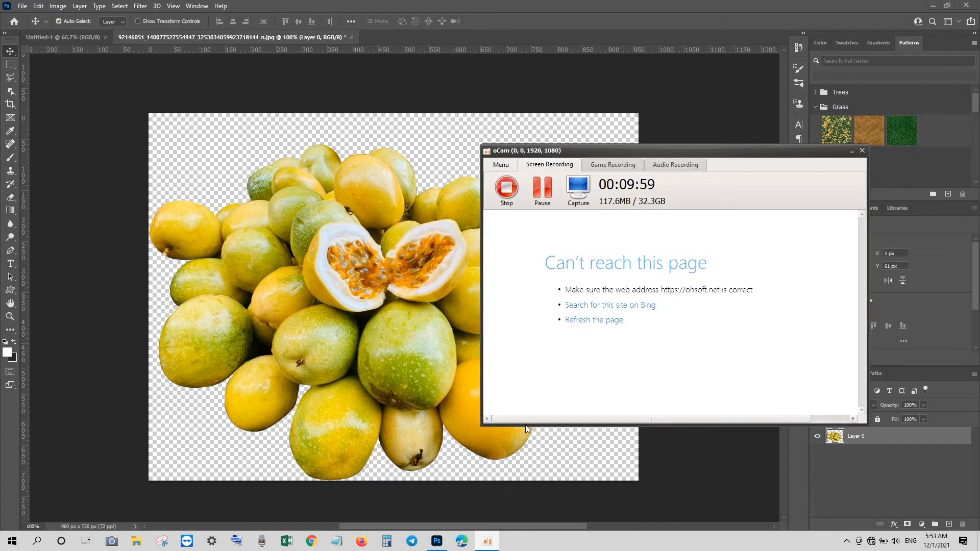
left_click(539, 203)
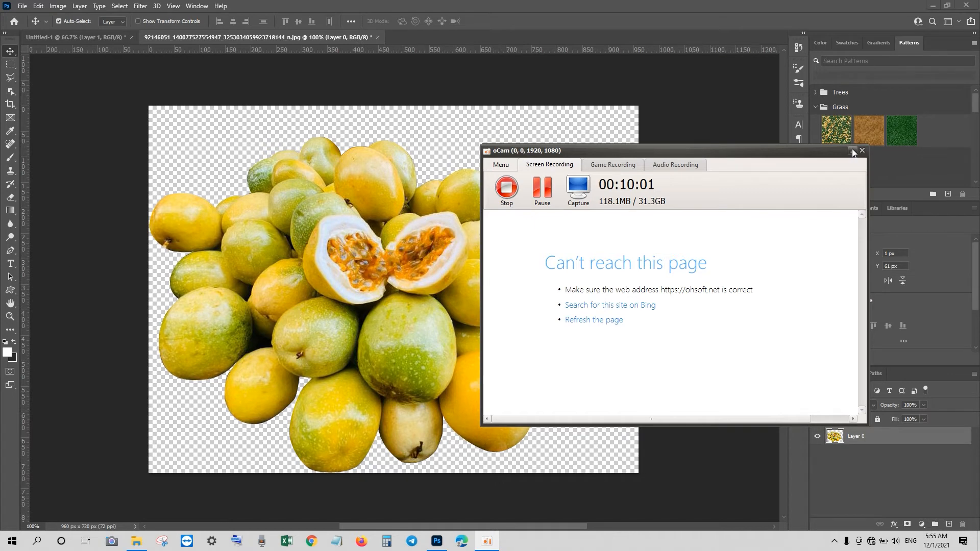
left_click(852, 152)
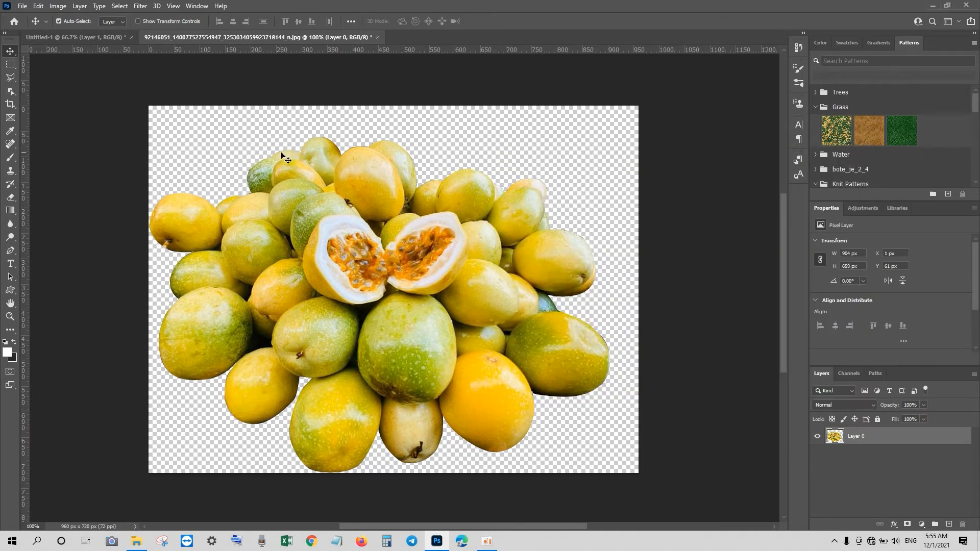
left_click_drag(336, 212, 363, 302)
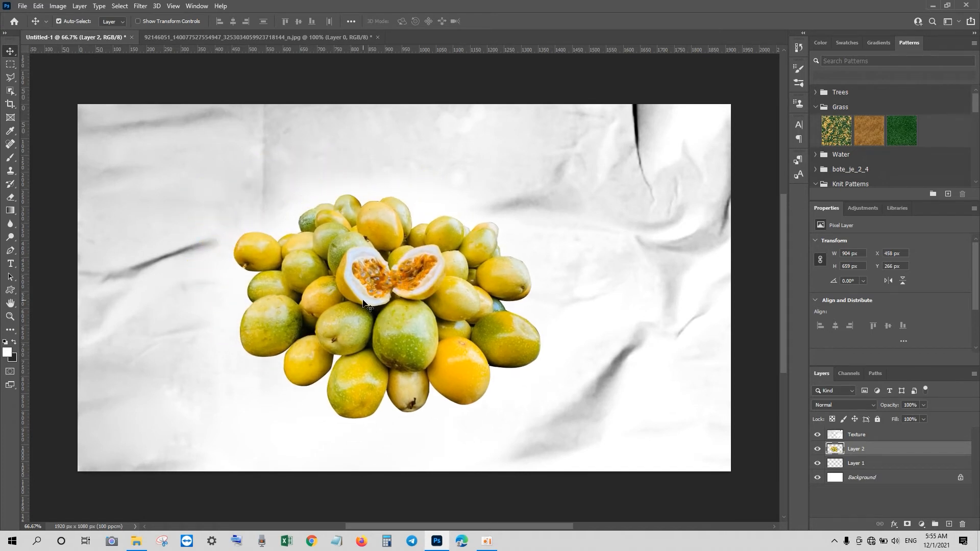
Step: Scale the fruit layer up to about 138% with Free Transform and shift it upward
key("ctrl+t")
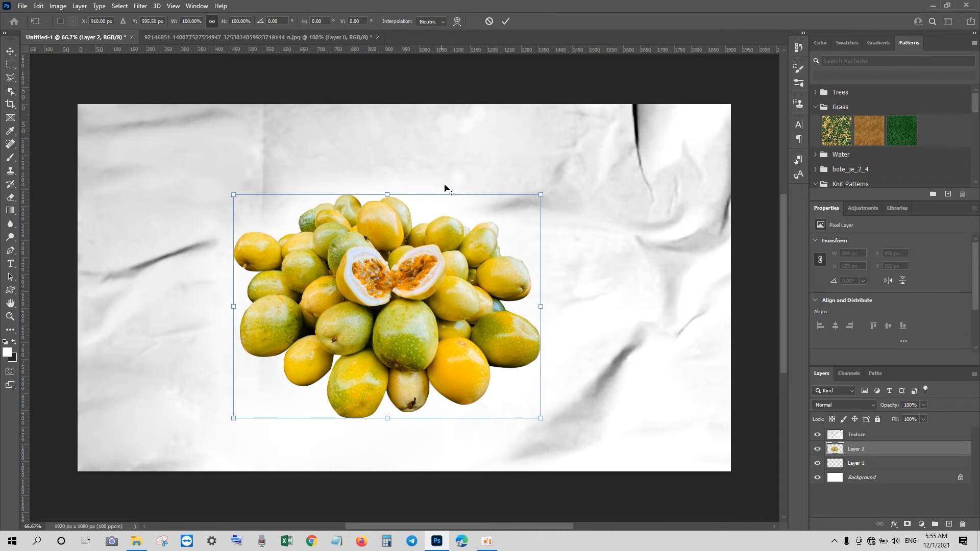
left_click_drag(543, 195, 599, 152)
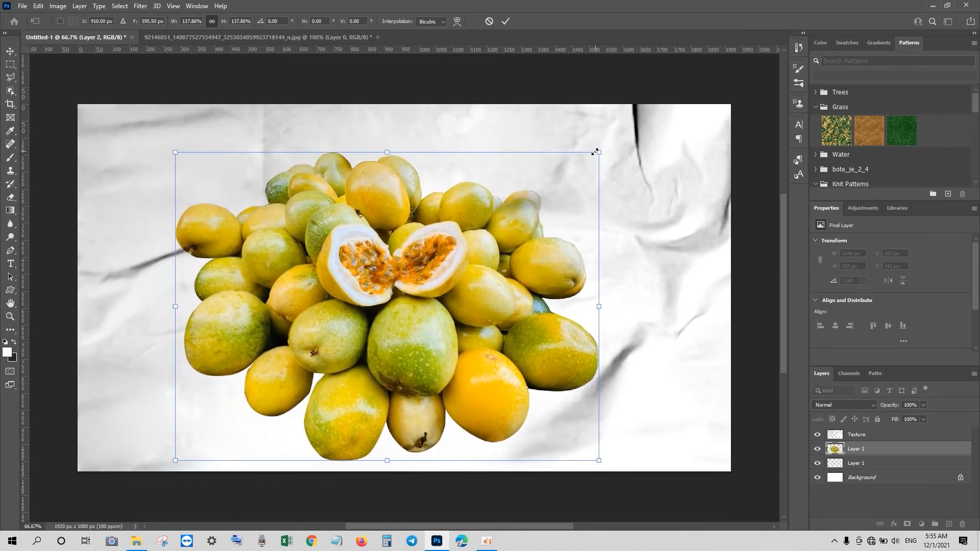
left_click_drag(471, 244, 468, 215)
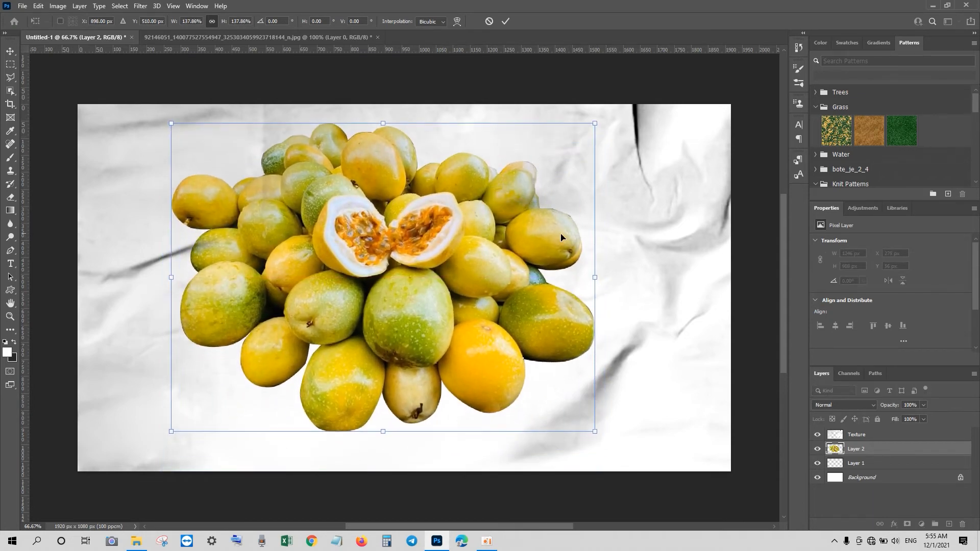
key("Return")
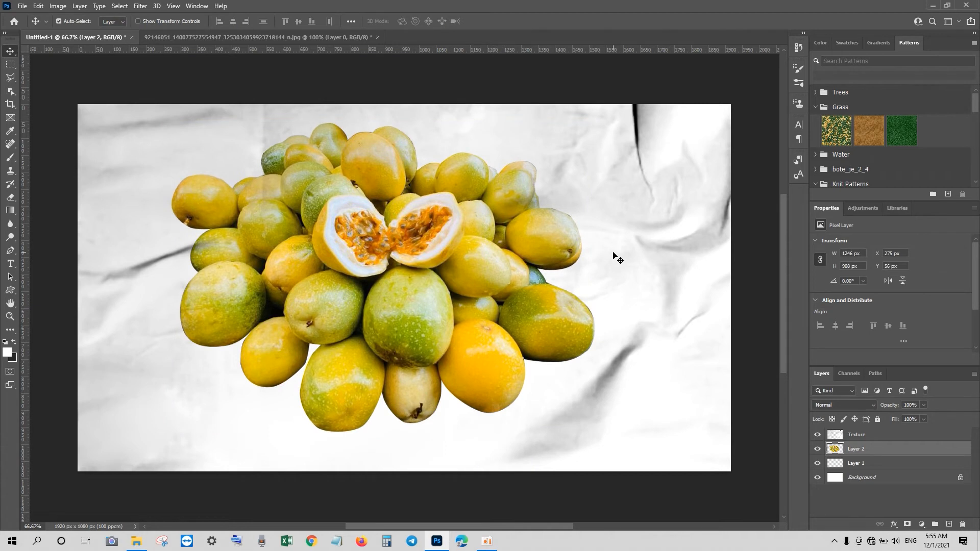
Step: Fill Layer 1 with the dark grey background colour 3b3b3b
left_click(852, 466)
left_click(15, 363)
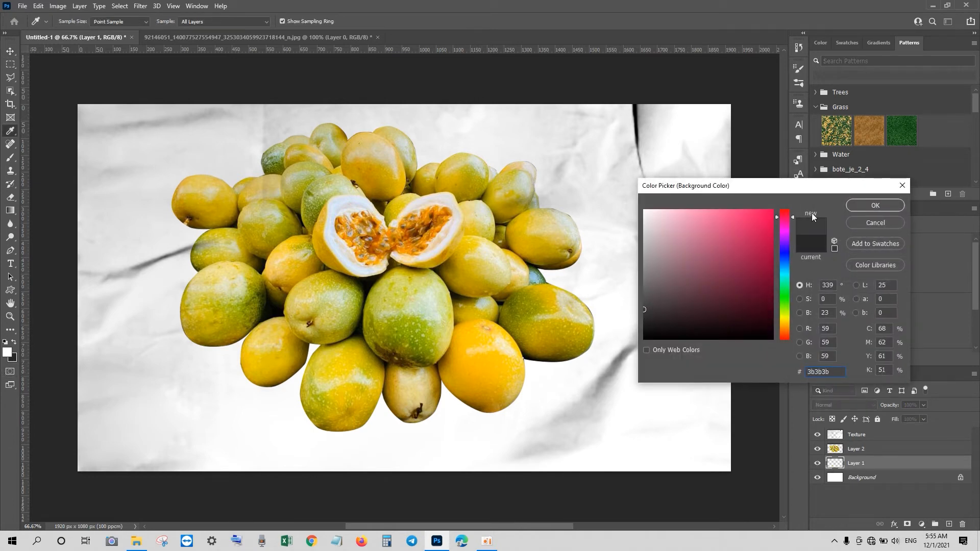
left_click(890, 205)
key("ctrl+BackSpace")
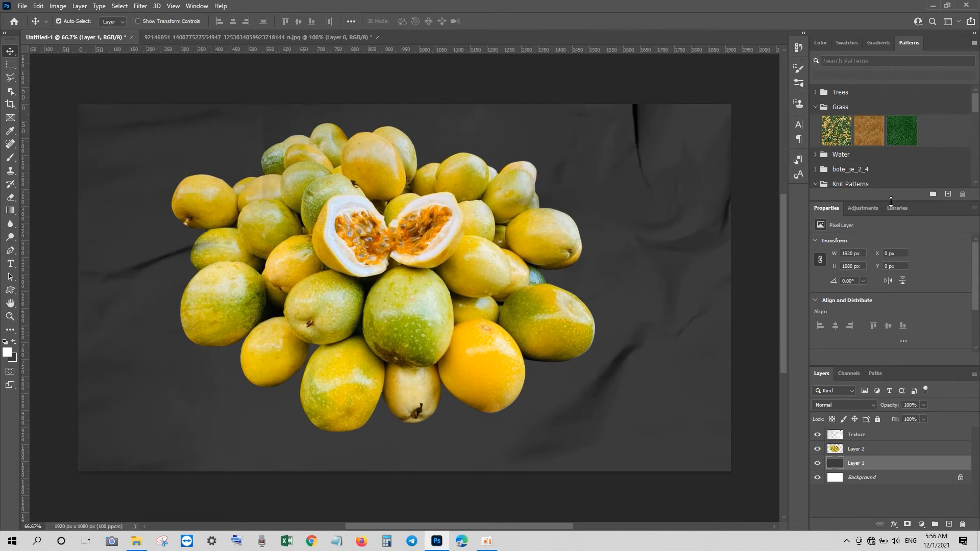
Step: Move the fruit pile toward the left side of the canvas
left_click(475, 235)
left_click_drag(458, 244, 373, 274)
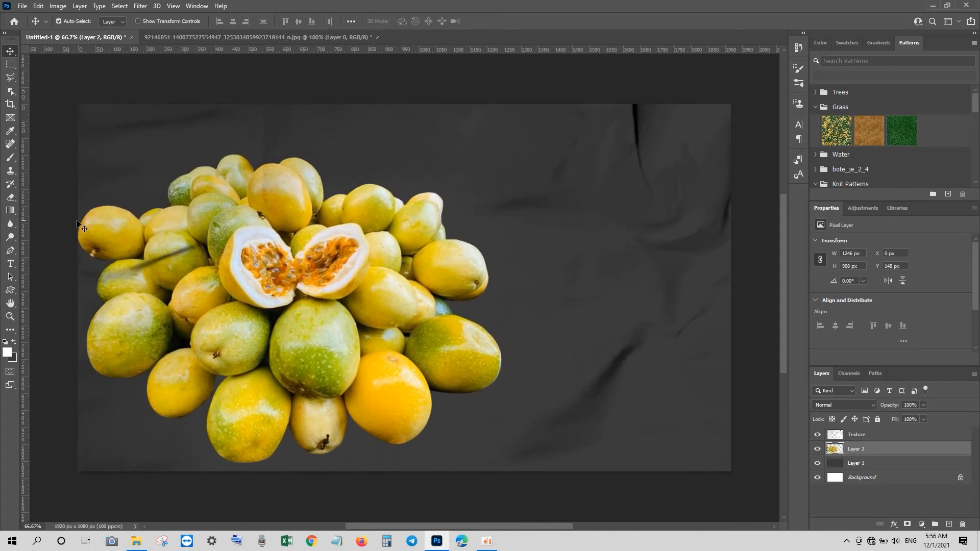
Step: Add the text "passion fruit" on two lines to the right of the fruit pile
left_click(11, 264)
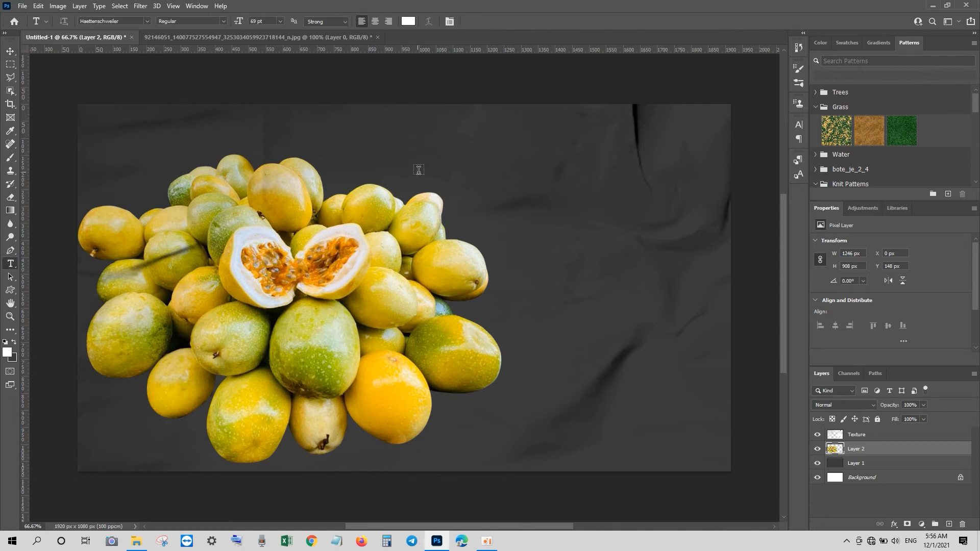
left_click(471, 177)
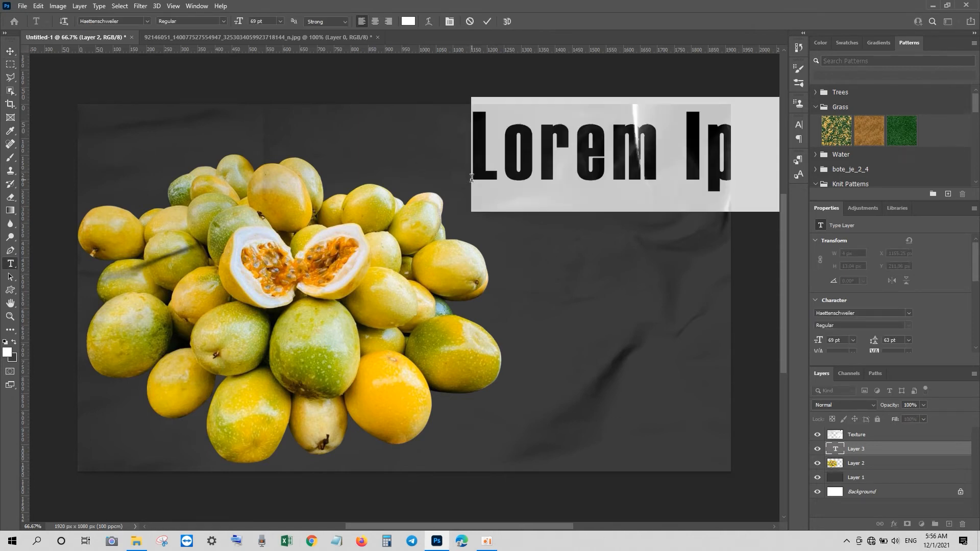
type("pa")
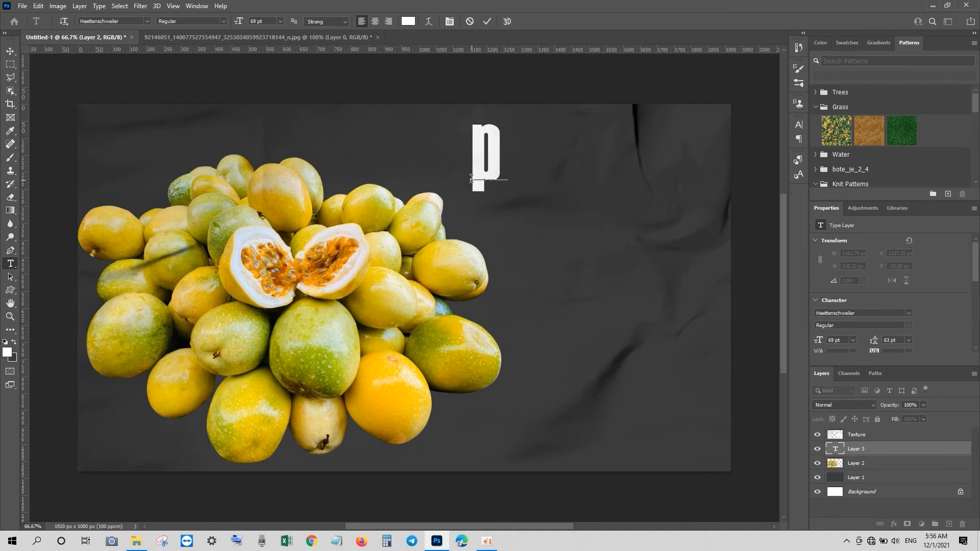
type("ss")
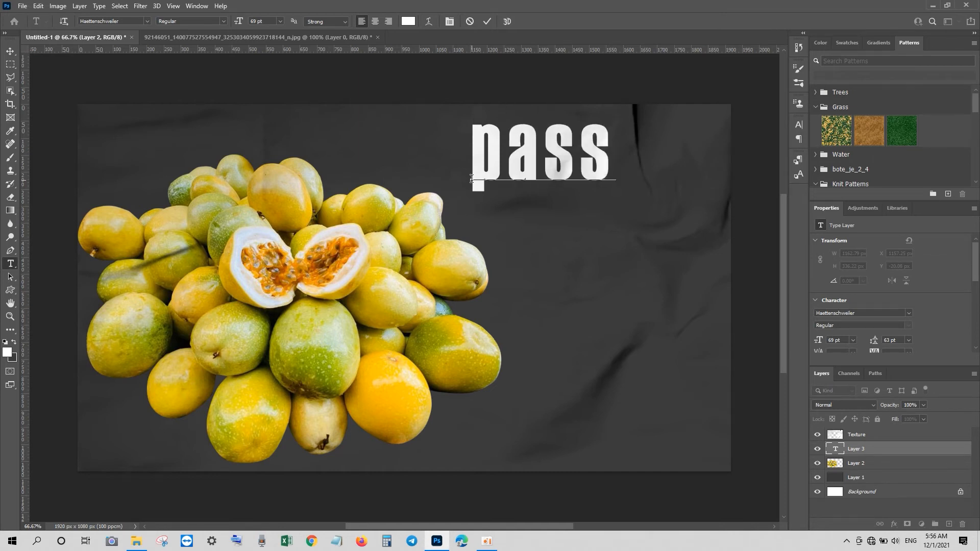
type("ion")
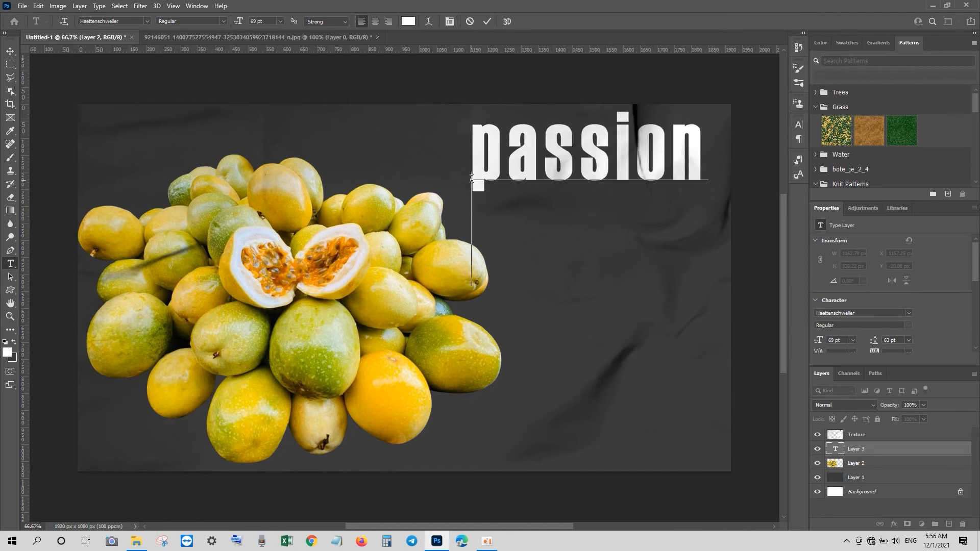
type("fr uit")
left_click(471, 197)
key("Return")
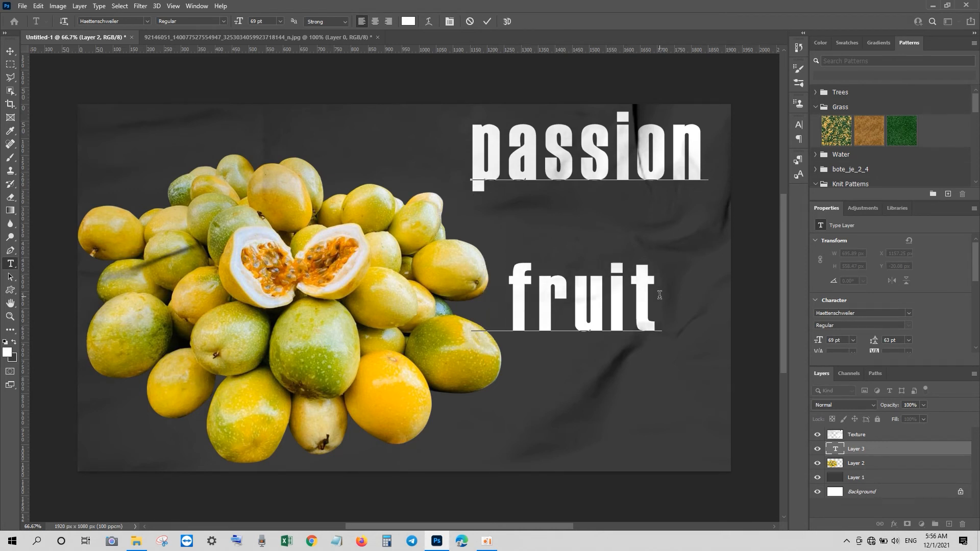
left_click(10, 51)
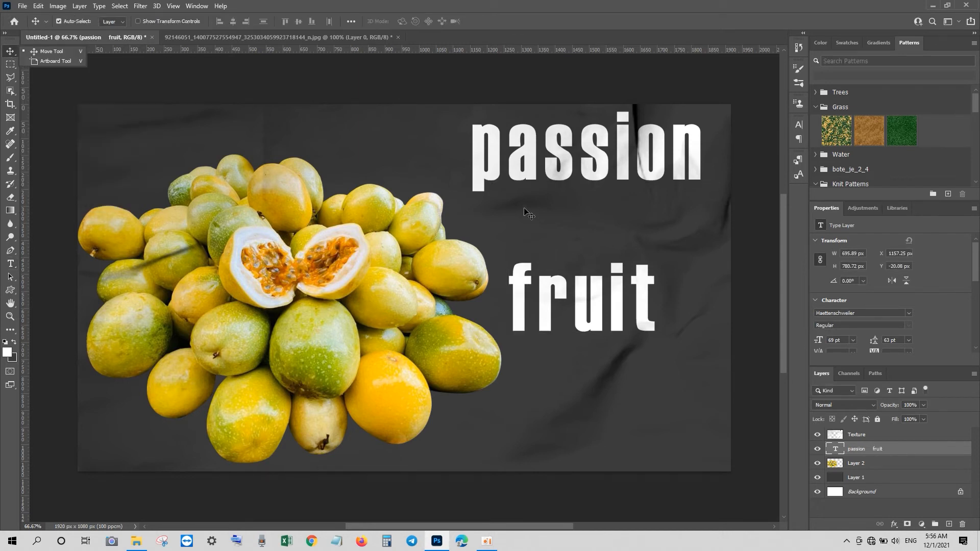
Step: Move the text layer to the top of the layer stack and set its text colour to f8d15a
left_click_drag(872, 447, 872, 435)
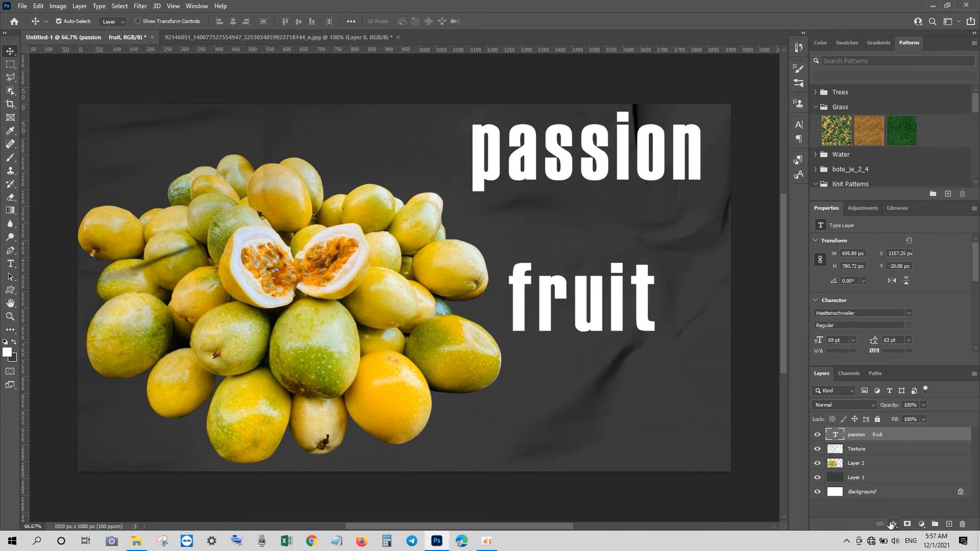
double_click(835, 434)
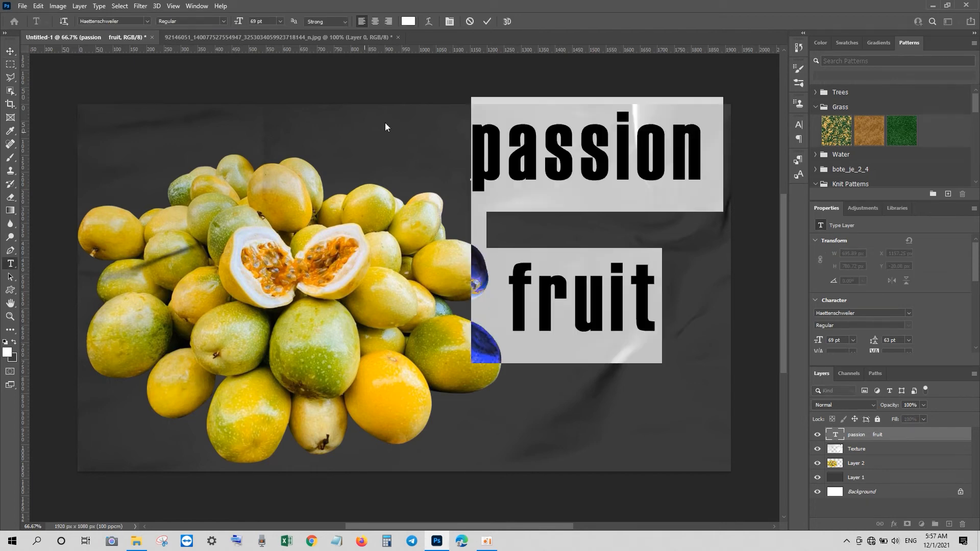
left_click(408, 21)
left_click(412, 376)
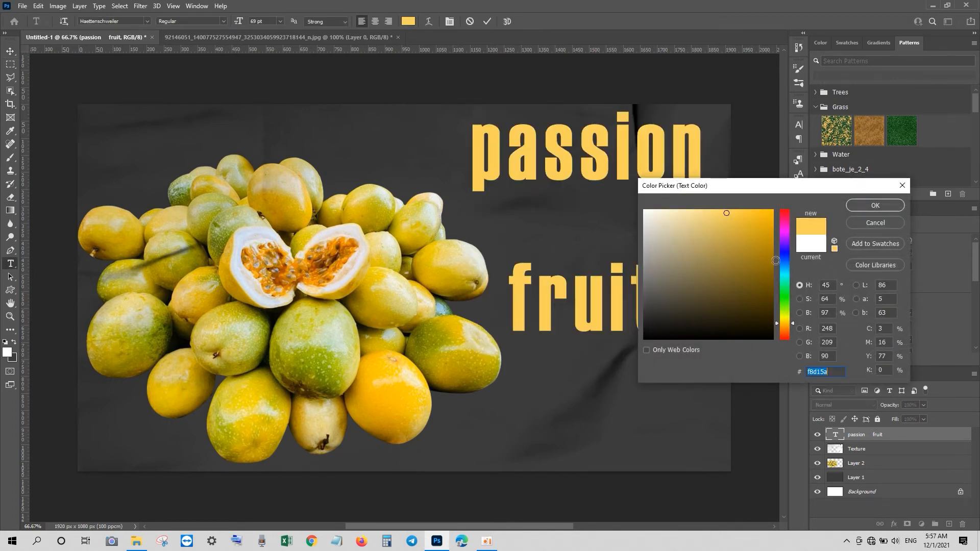
left_click(881, 206)
left_click(10, 51)
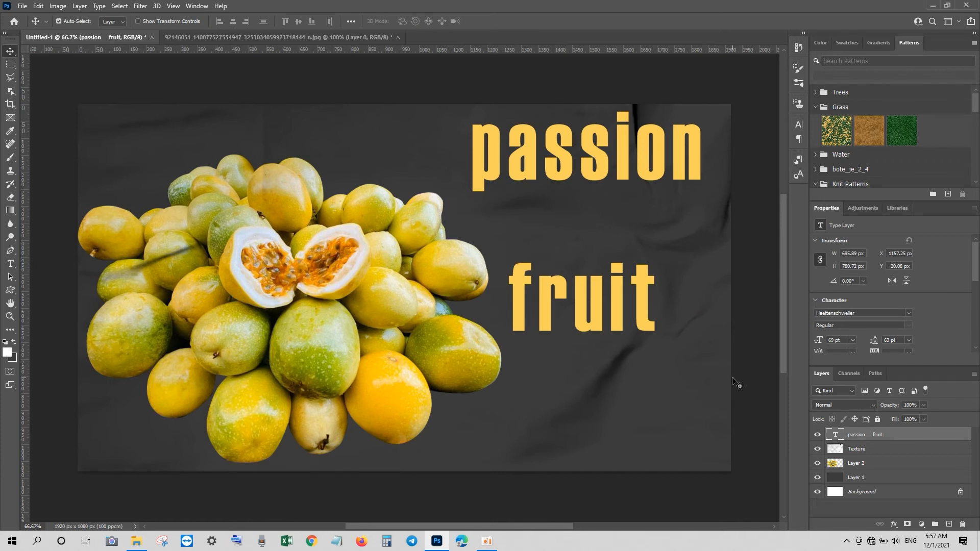
Step: Add a 6 px black outside Stroke layer style to the text layer
left_click(893, 525)
left_click(911, 448)
left_click_drag(761, 267, 756, 266)
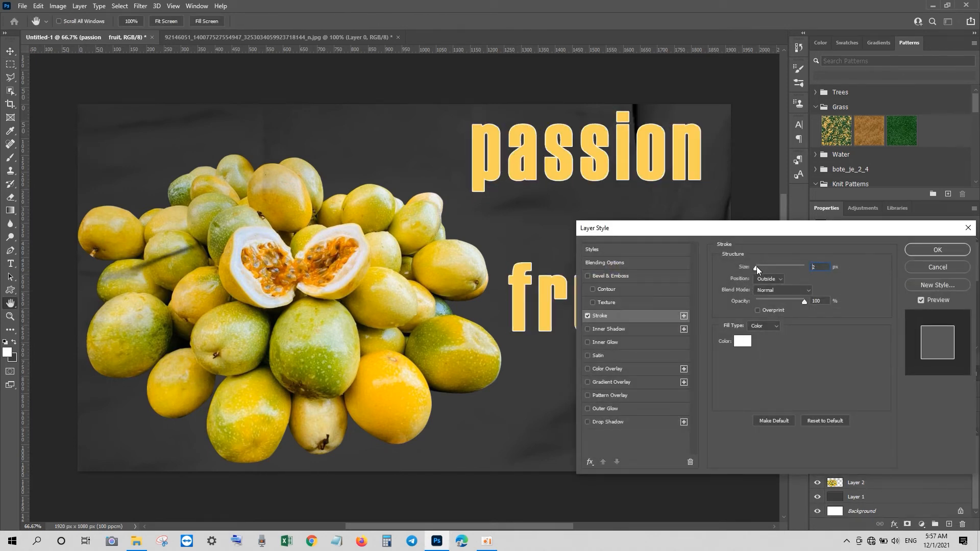
left_click(742, 341)
left_click(644, 339)
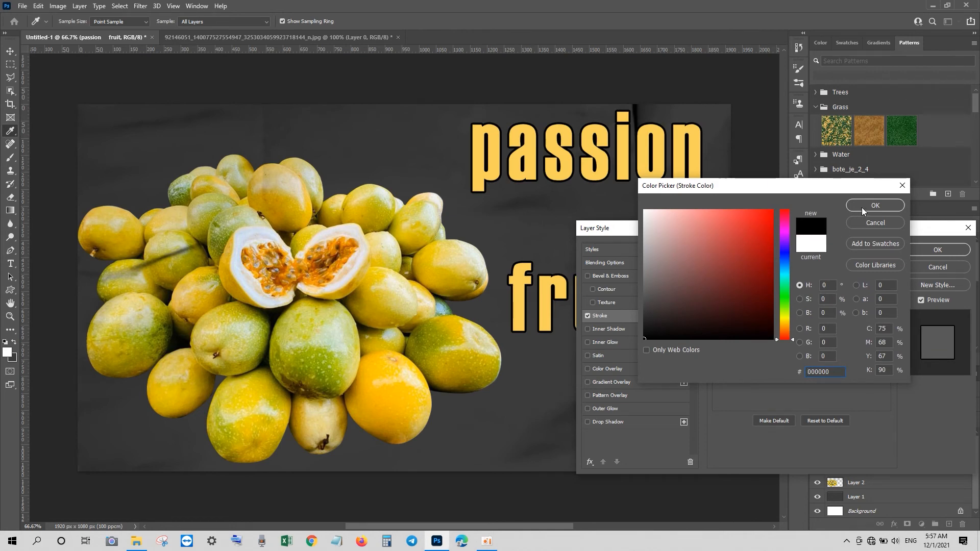
left_click(874, 206)
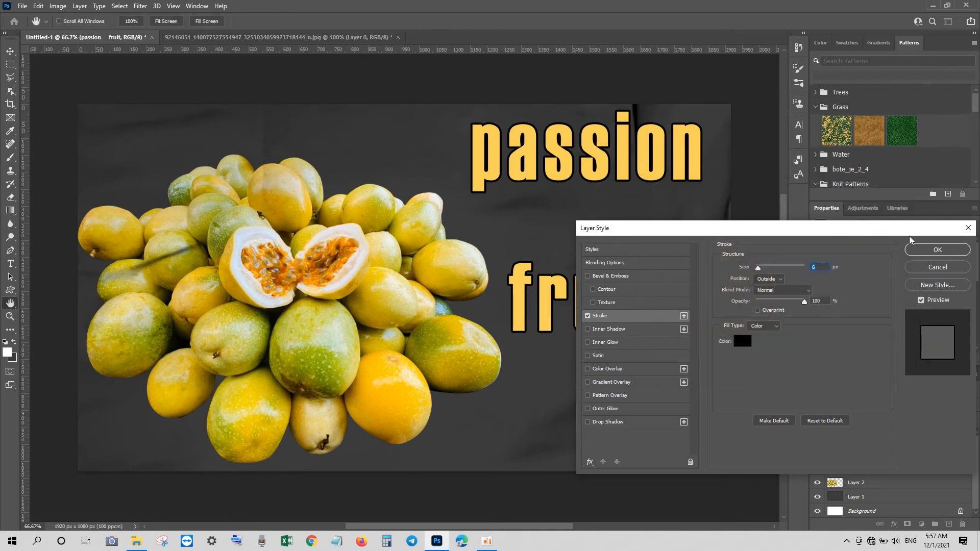
left_click(938, 250)
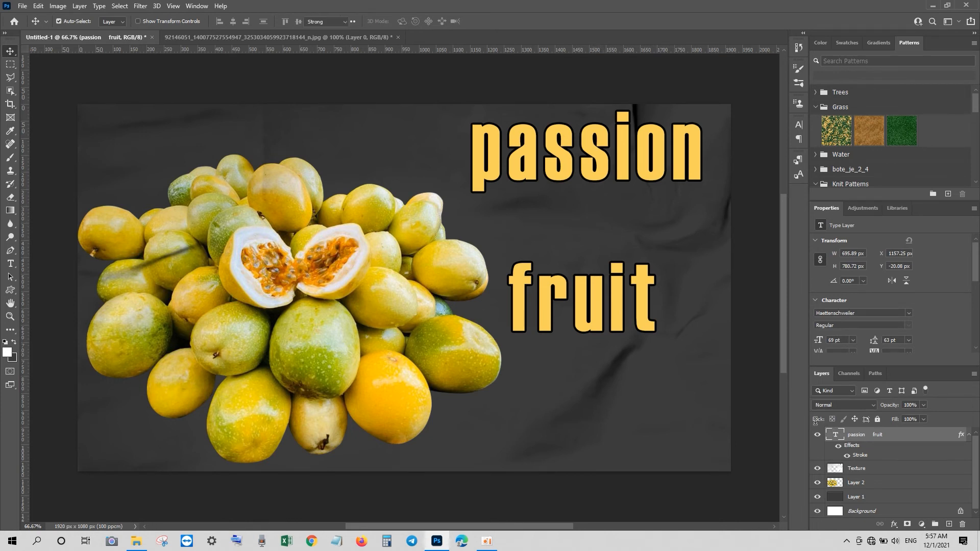
Step: Select the word "fruit" and enlarge it to 104 pt
double_click(834, 435)
left_click_drag(656, 293, 520, 297)
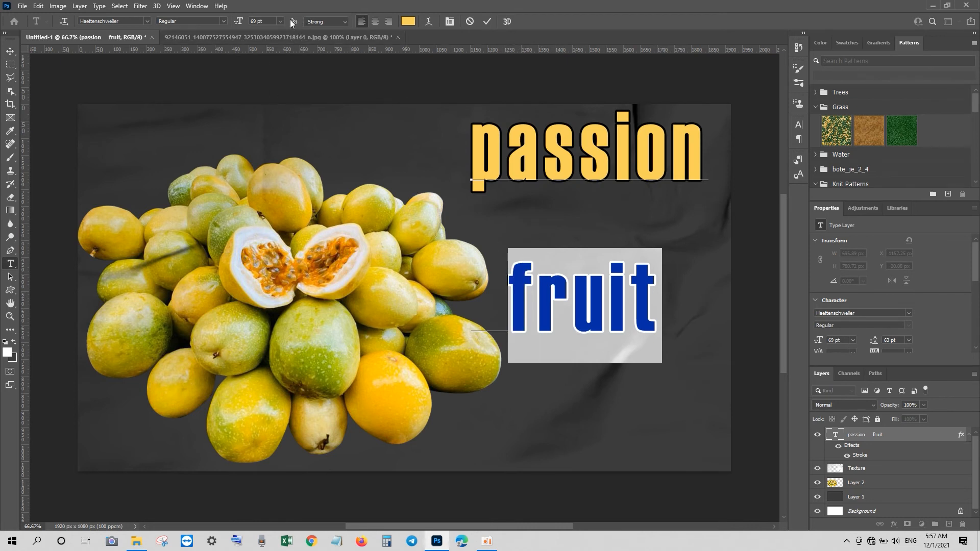
left_click_drag(239, 27, 258, 23)
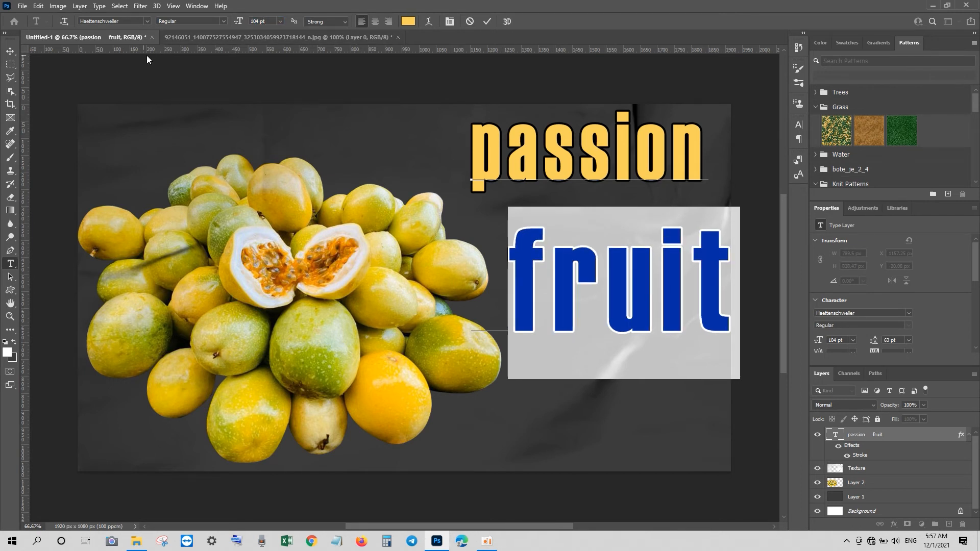
left_click(10, 51)
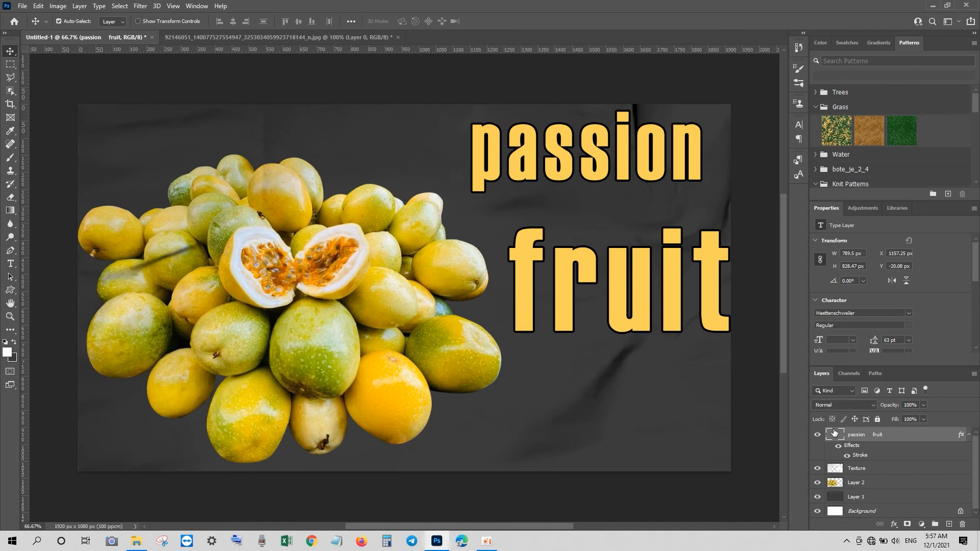
Step: Set the word "passion" to 78 pt and reposition the text block slightly
double_click(835, 434)
key("shift+Up")
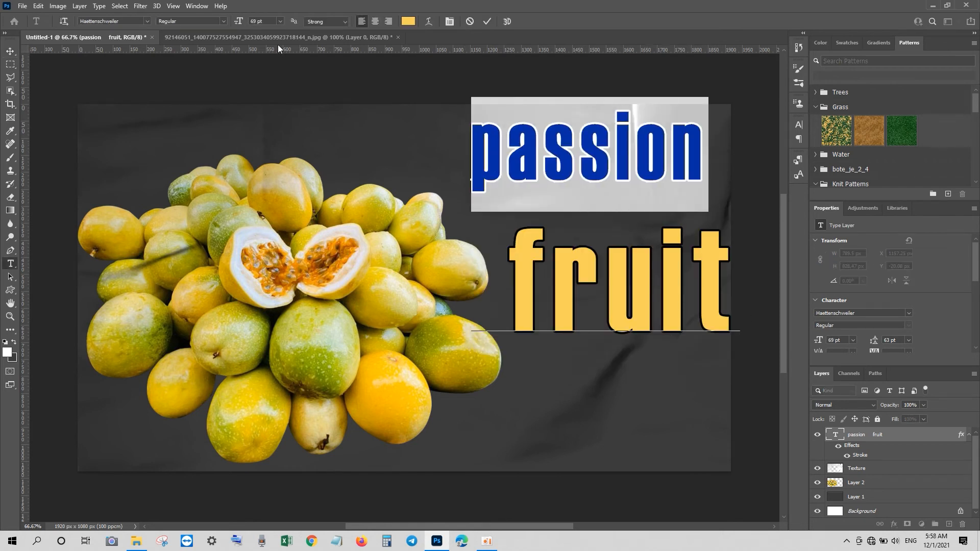
left_click_drag(235, 23, 240, 23)
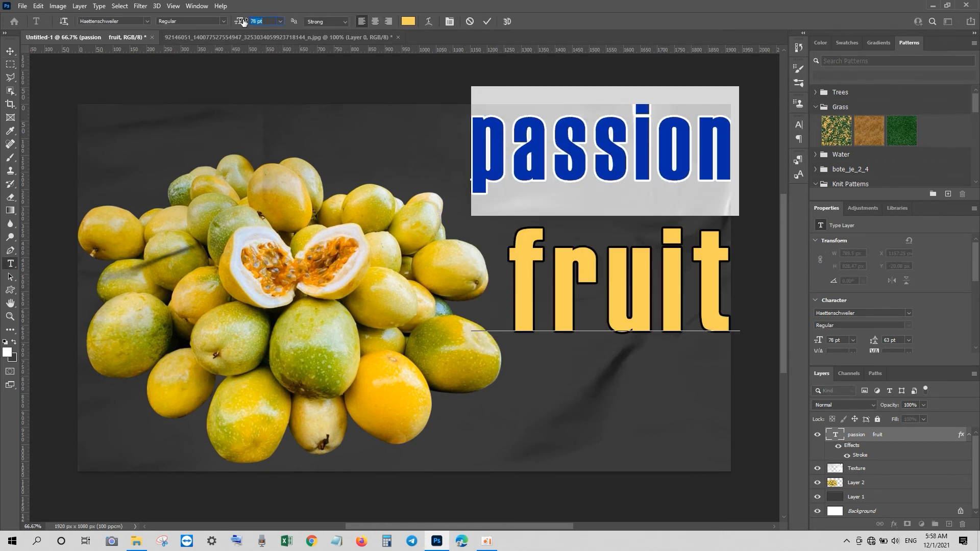
left_click(11, 51)
left_click_drag(598, 170, 589, 176)
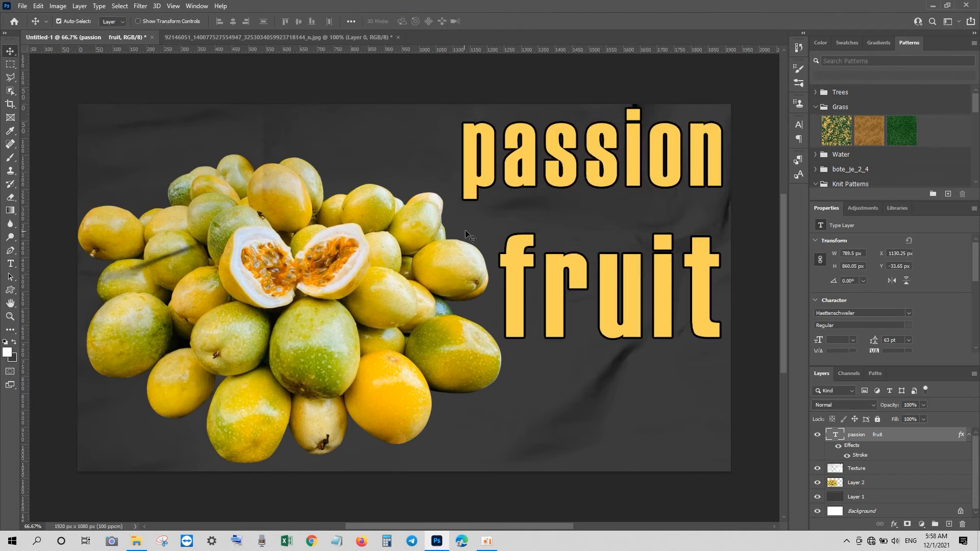
Step: Save a copy of the composite as a JPEG named "passion fruit" on the Desktop
left_click(23, 6)
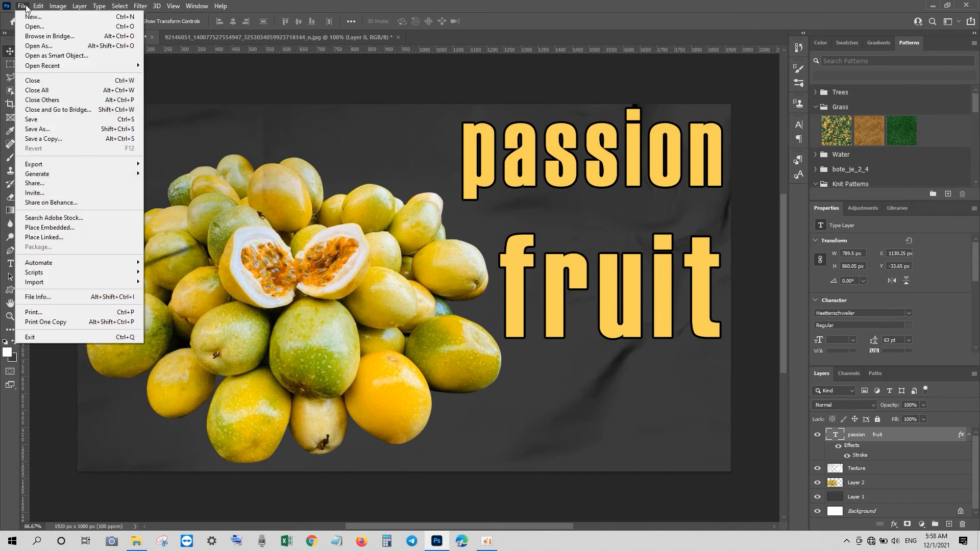
left_click(57, 139)
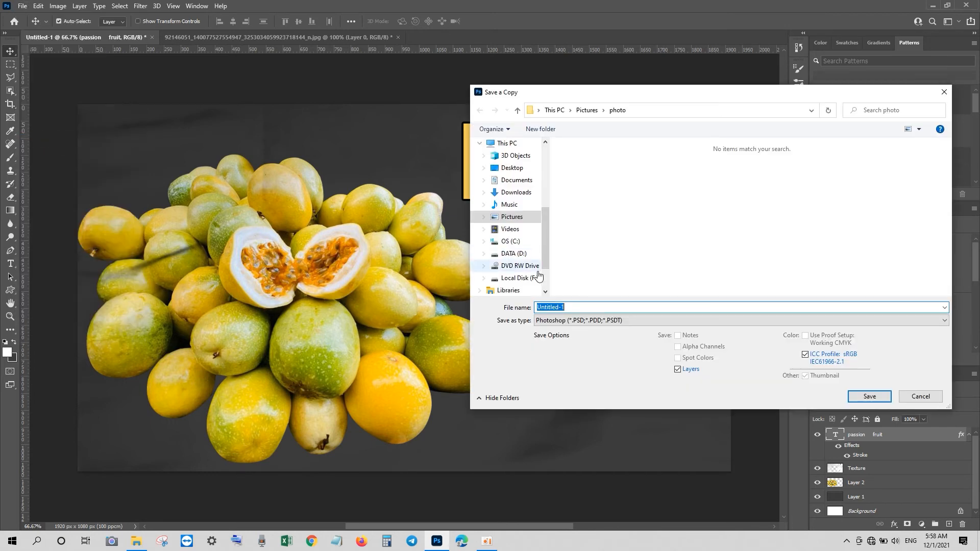
type("passion fruit")
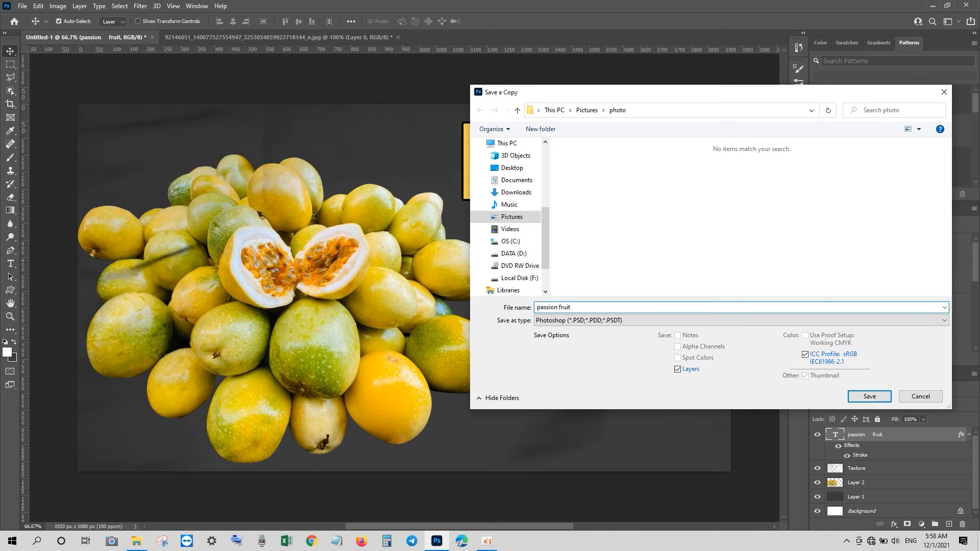
left_click(575, 320)
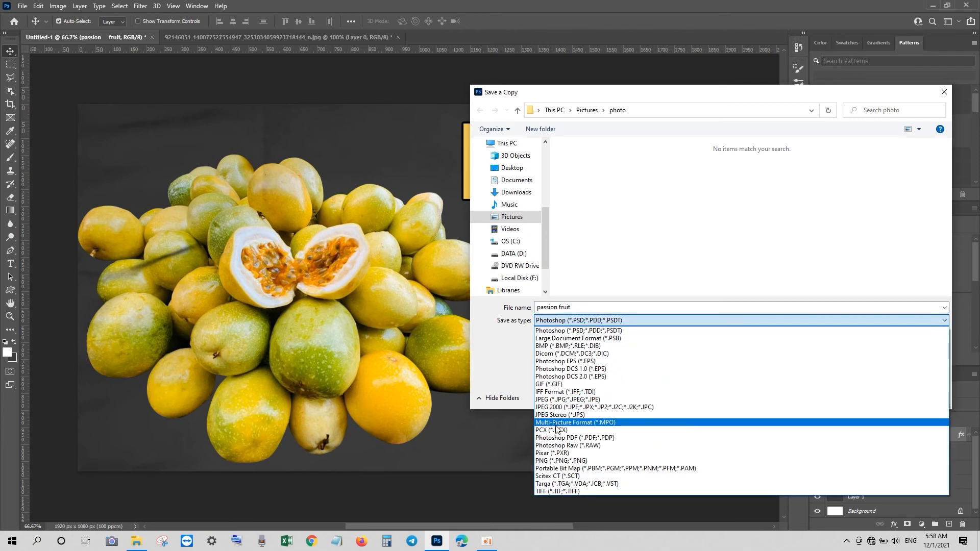
left_click(550, 399)
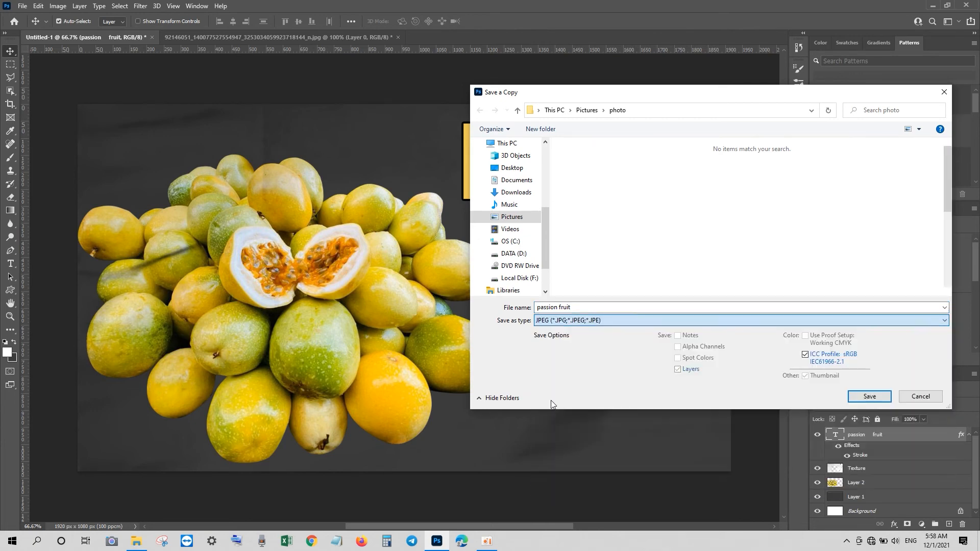
left_click(512, 168)
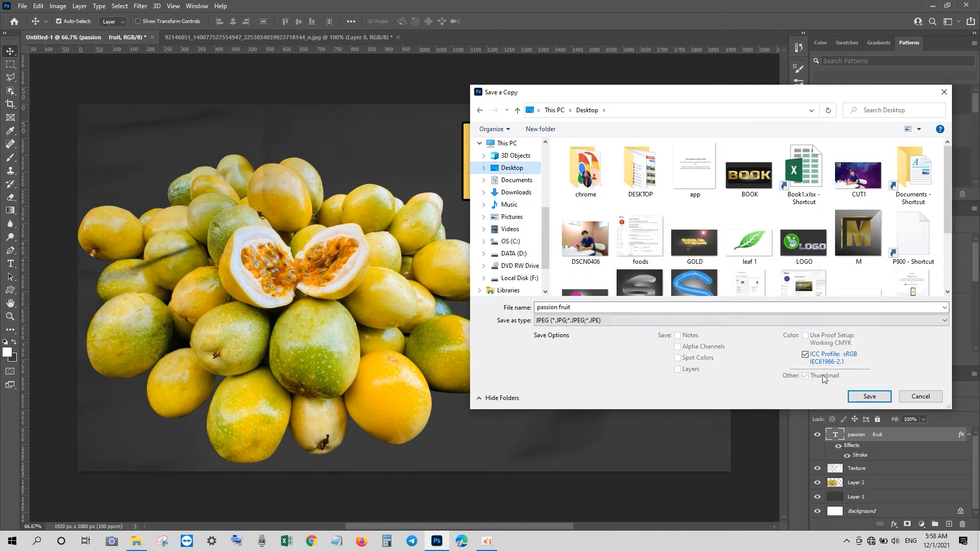
left_click(869, 396)
left_click(535, 134)
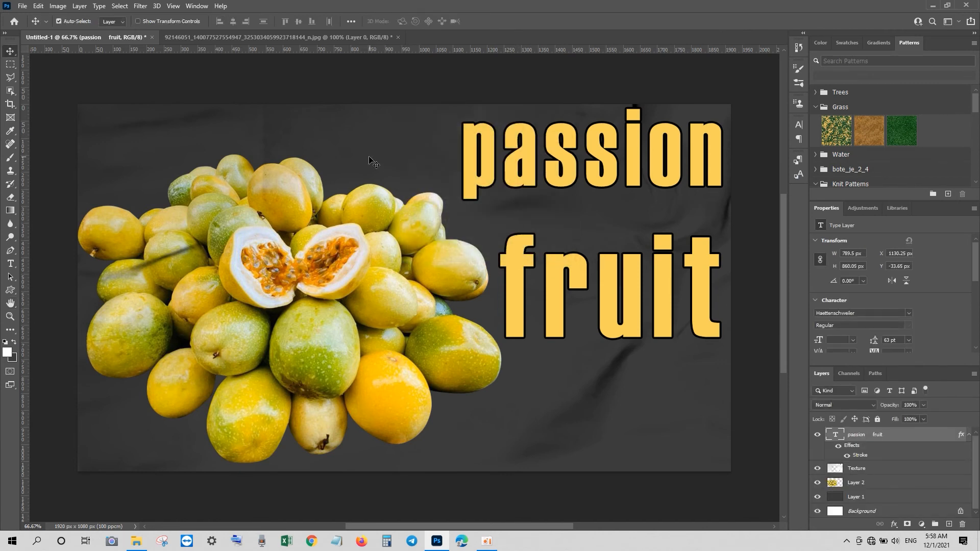
Step: Hide every layer except the cut-out fruit layer, including the background, title and texture
left_click(461, 214)
left_click(817, 468)
left_click(817, 434)
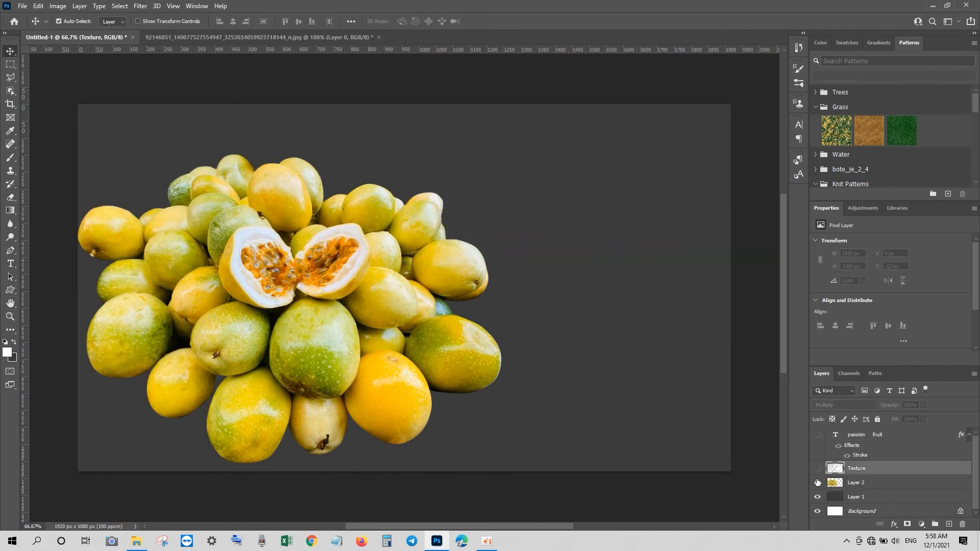
left_click(817, 482)
left_click(817, 497)
left_click(818, 482)
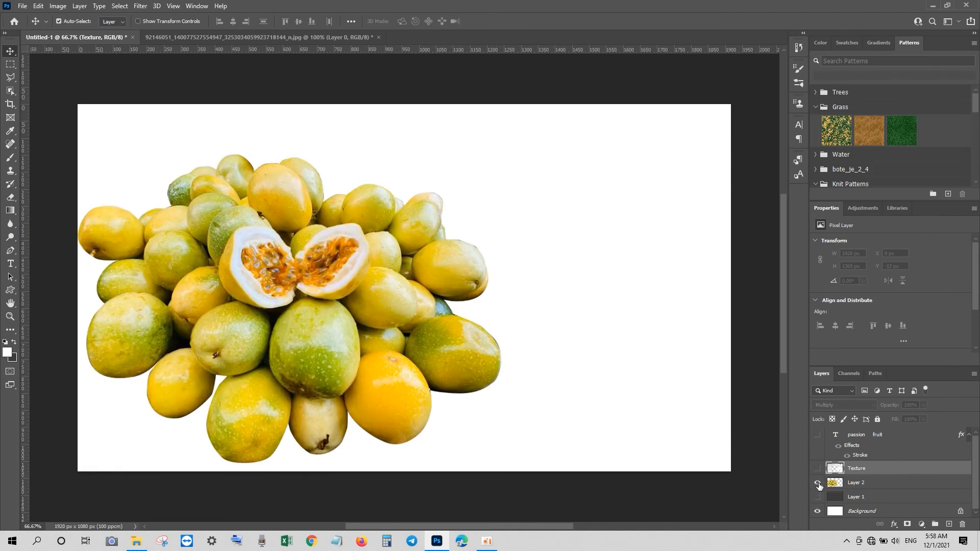
left_click(817, 511)
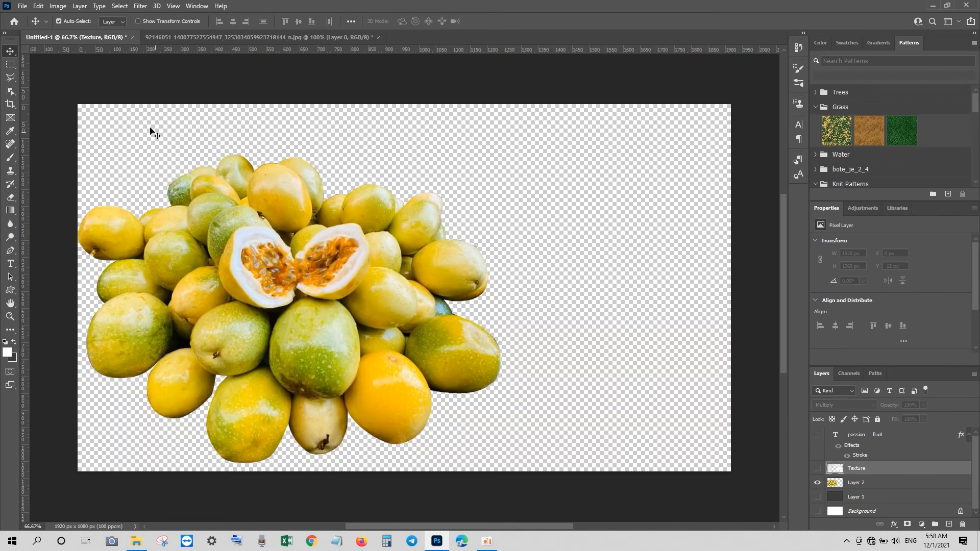
Step: Save a copy of the cut-out as a PNG named "passion png" on the Desktop
left_click(23, 6)
mouse_move(51, 167)
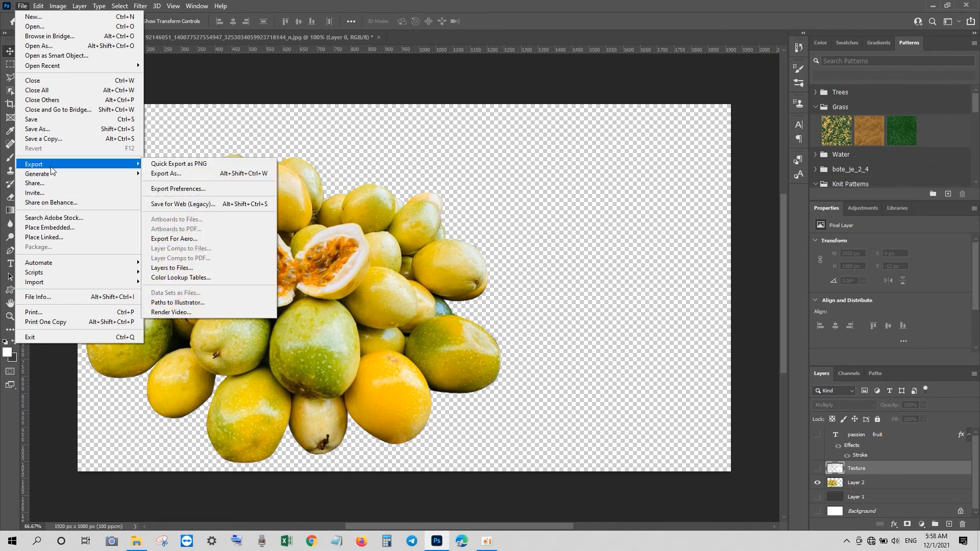
left_click(53, 138)
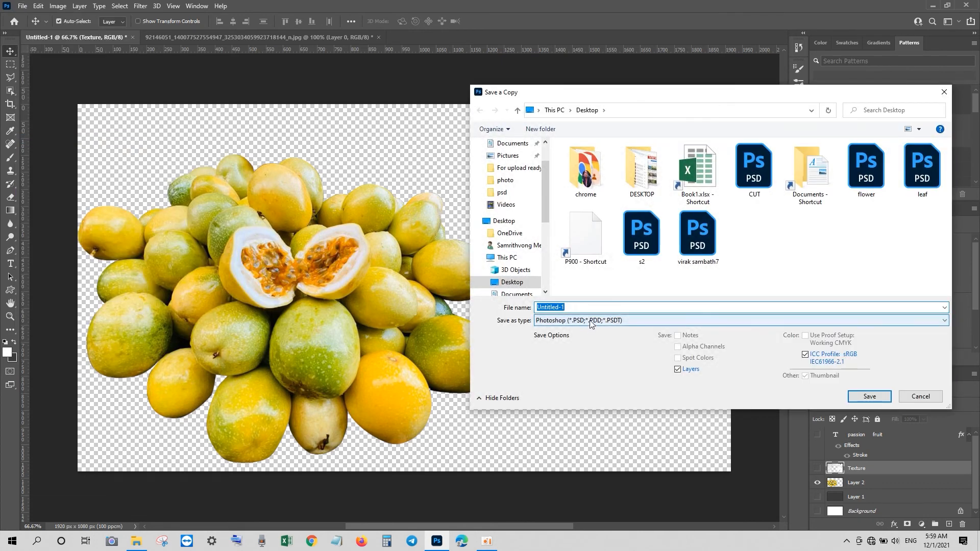
left_click(590, 322)
left_click(562, 461)
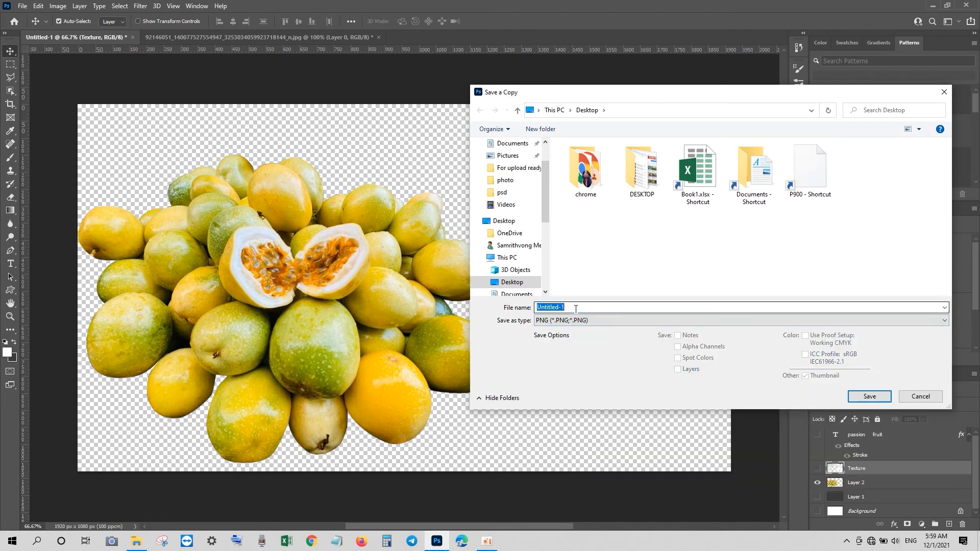
type("p")
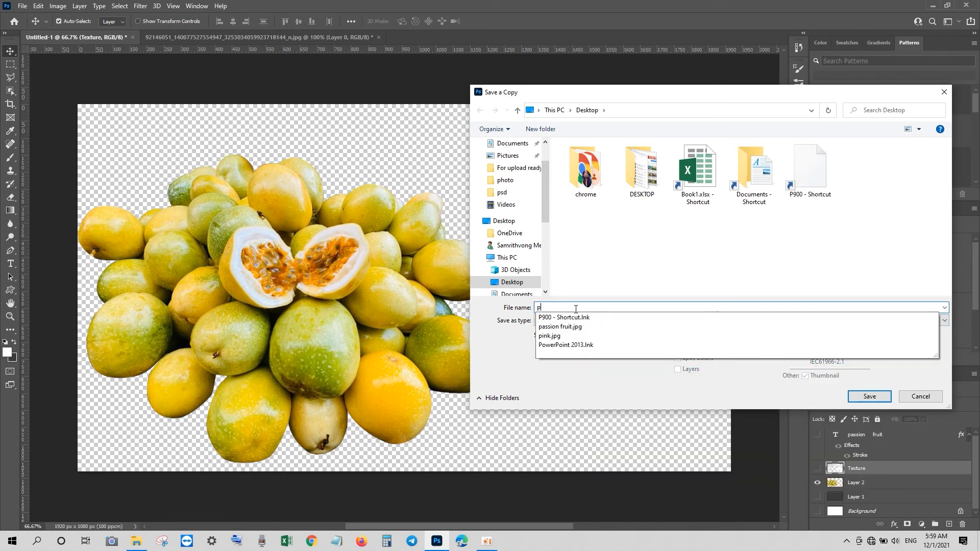
type("assion")
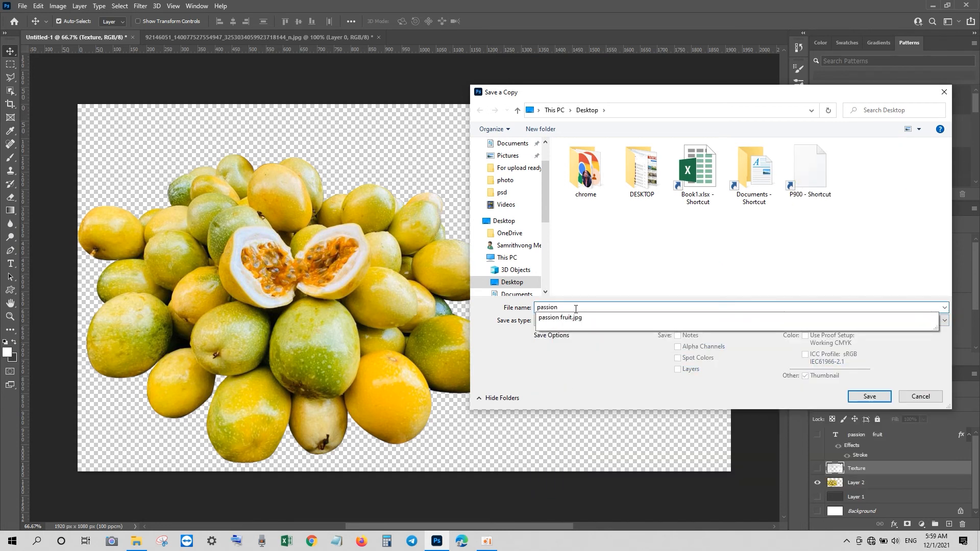
type(" pnh")
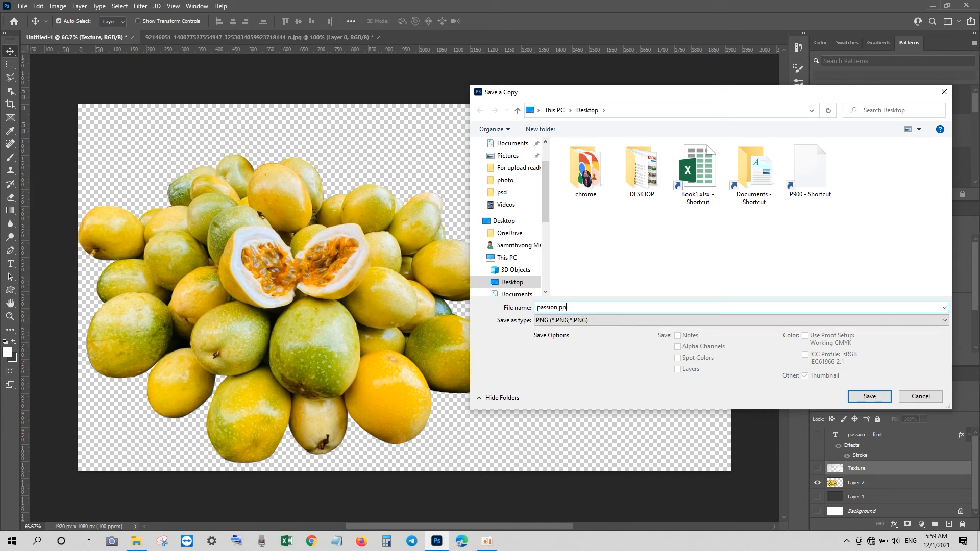
left_click(862, 396)
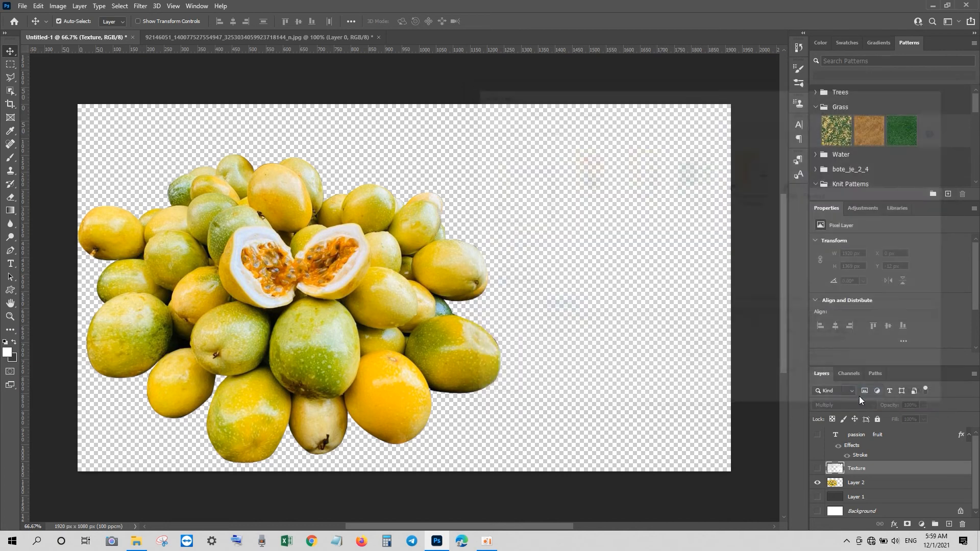
left_click(568, 162)
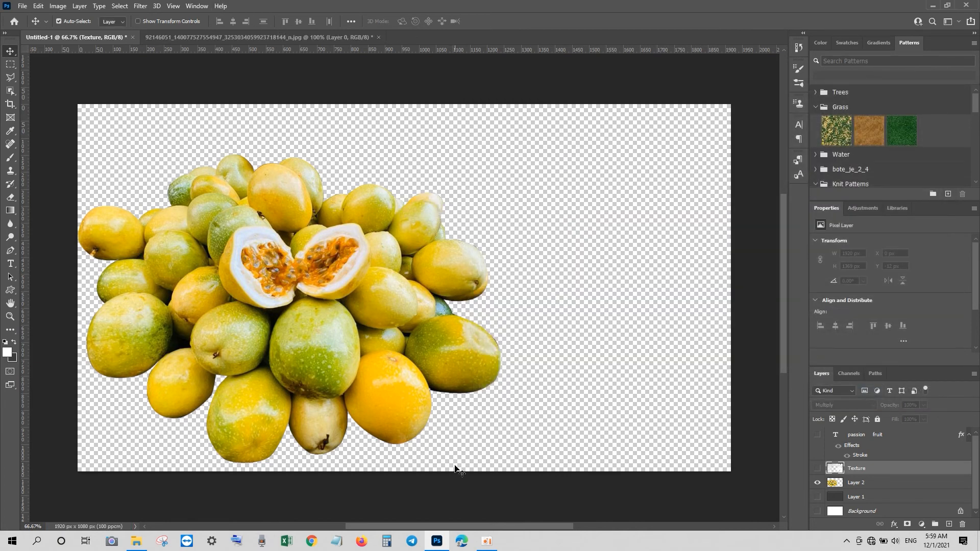
left_click(487, 541)
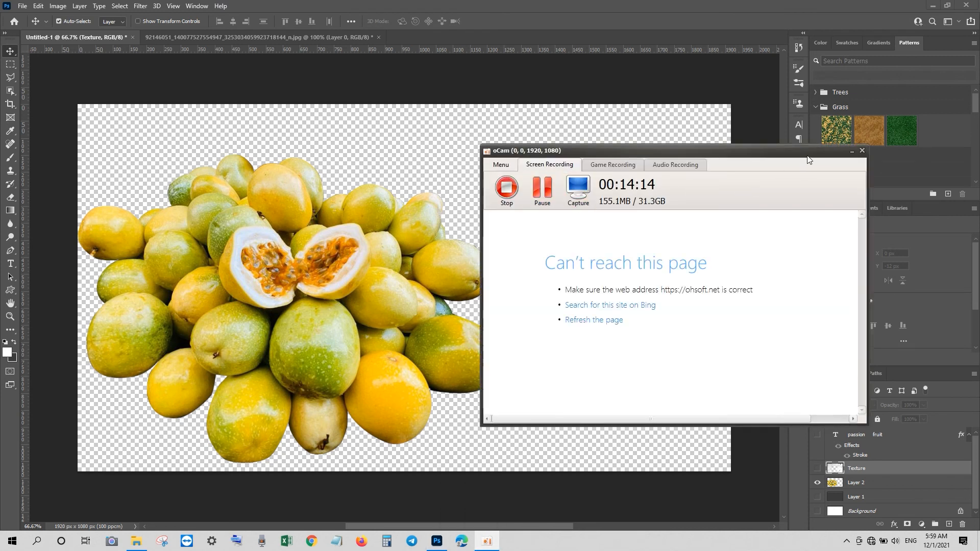
left_click(853, 152)
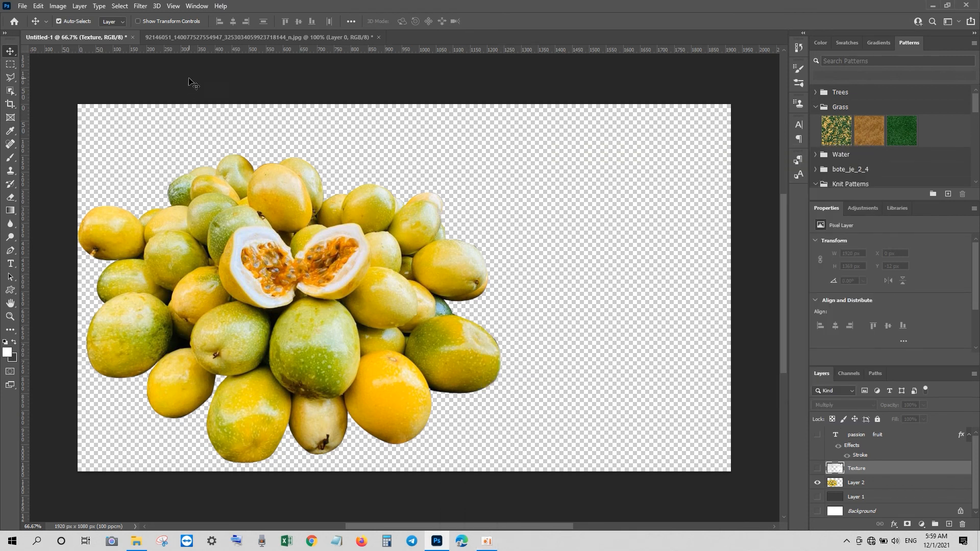
Step: Close the original fruit photo document without saving its changes
left_click(132, 37)
left_click(485, 205)
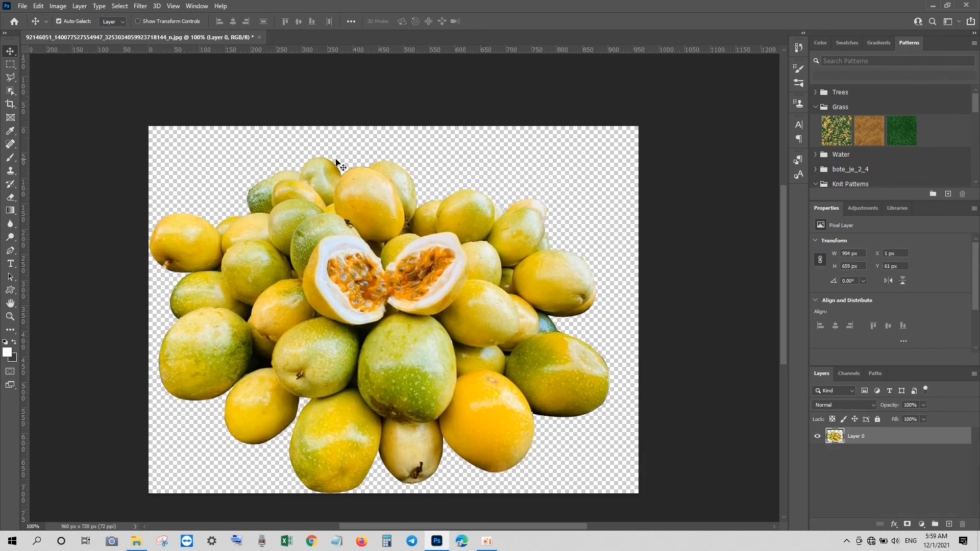
left_click(260, 37)
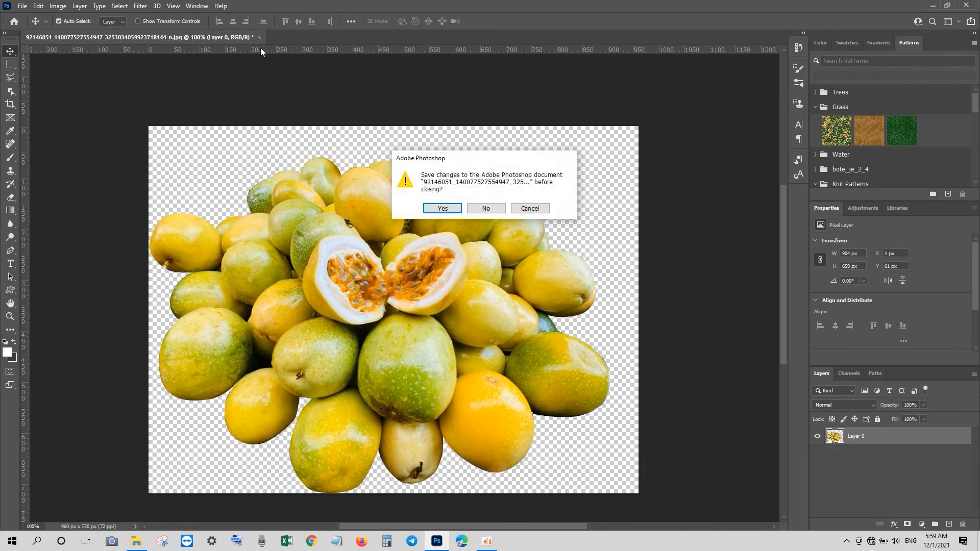
left_click(478, 206)
Step: Create a new 1920 x 1080 px document
left_click(36, 111)
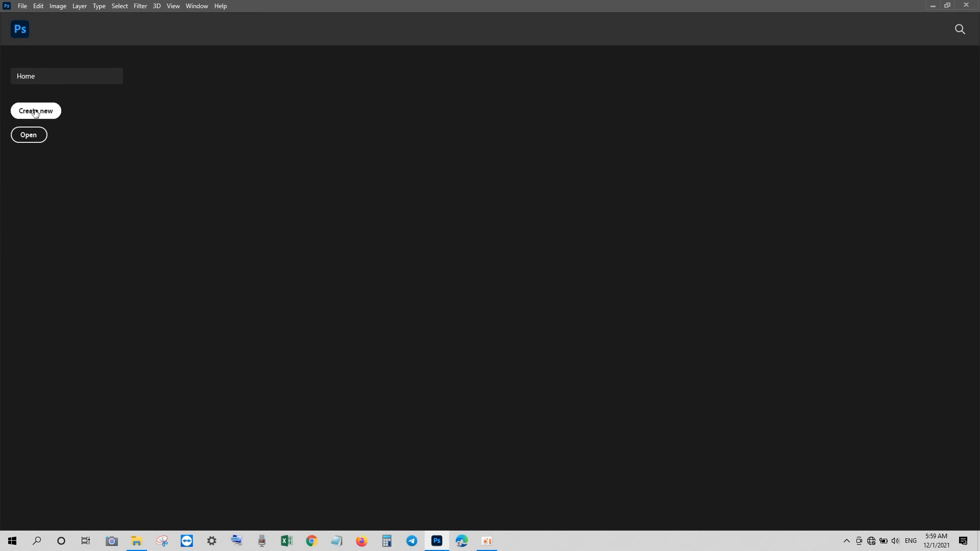
left_click(686, 424)
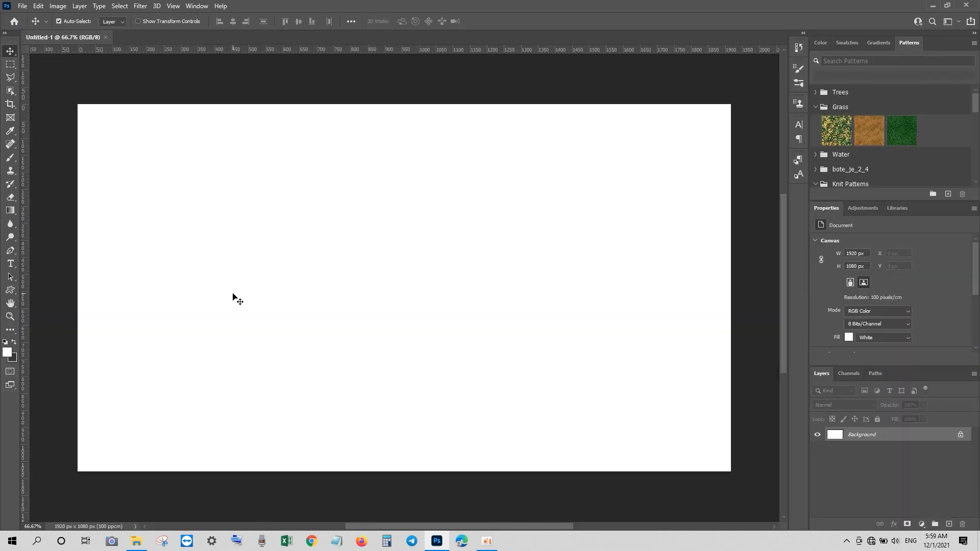
Step: Open the "passion png" file and move the fruit cut-out into the new document
left_click(22, 7)
left_click(33, 26)
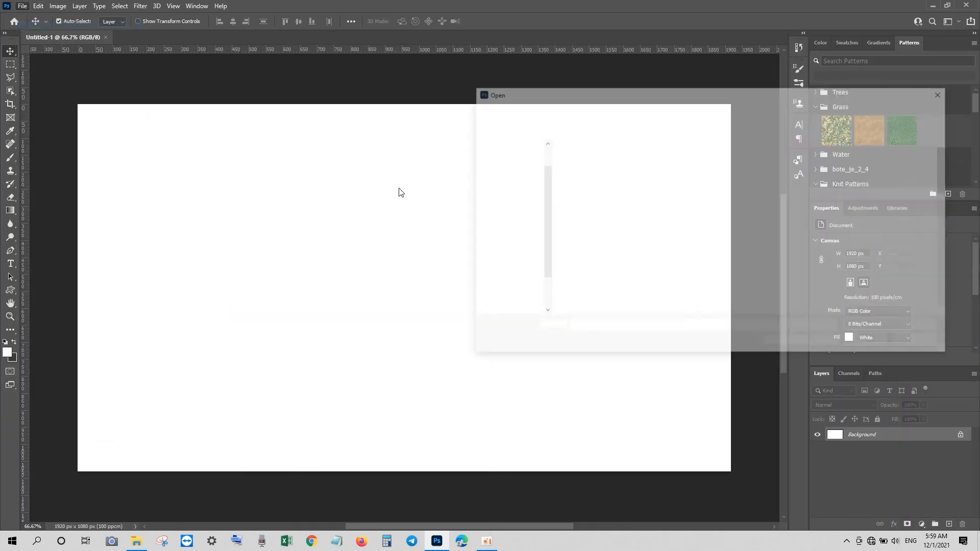
scroll(750, 230, "down", 5)
left_click(858, 234)
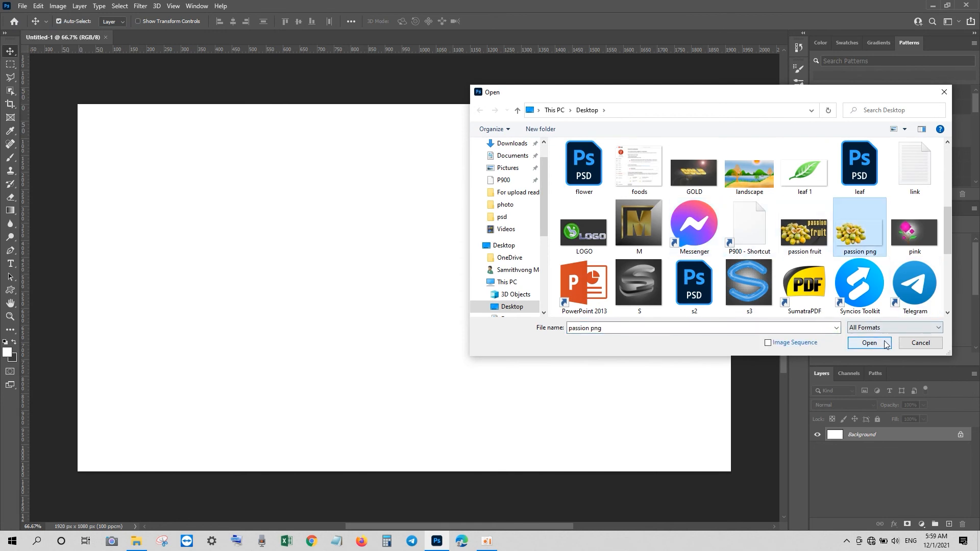
left_click(869, 342)
left_click_drag(305, 251, 408, 292)
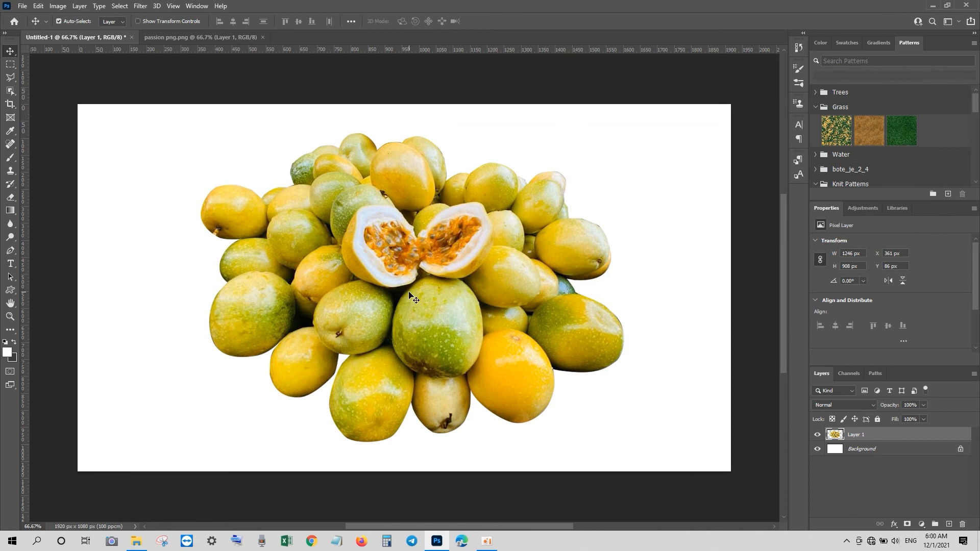
Step: Add a new empty layer above the Background layer
left_click(851, 449)
left_click(949, 524)
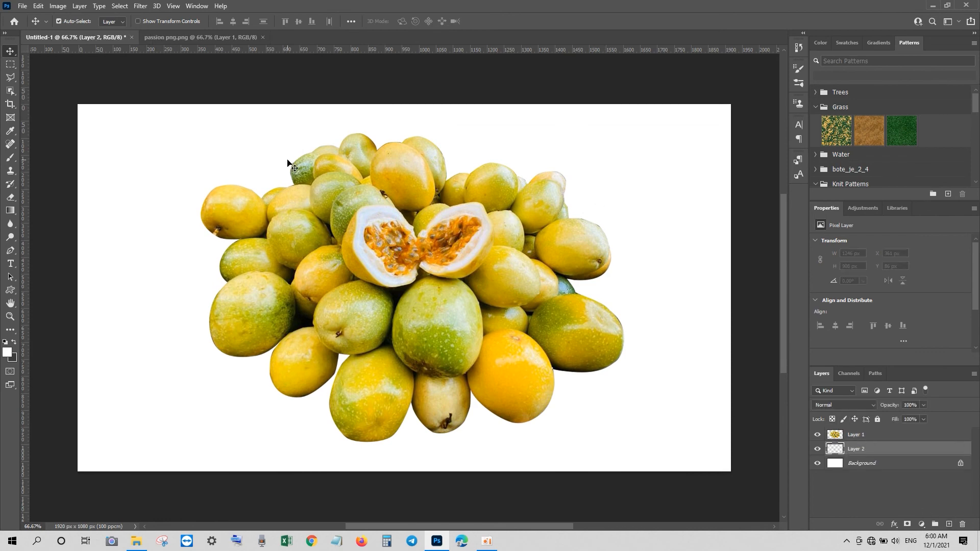
Step: Open the potted passion fruit plants photo from the photo folder and move it into the new document beneath the fruit
left_click(23, 6)
left_click(30, 28)
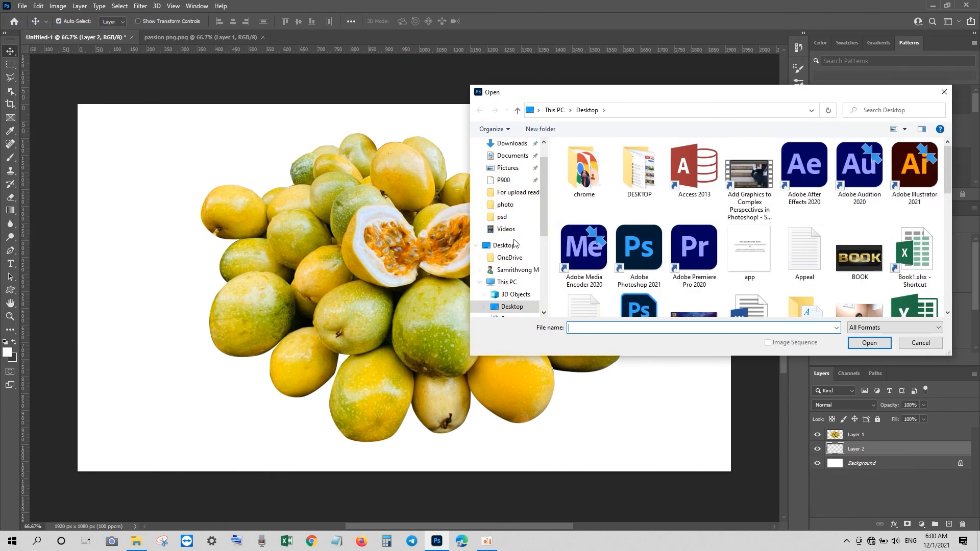
left_click(508, 167)
scroll(698, 242, "down", 1)
scroll(696, 224, "up", 1)
double_click(748, 168)
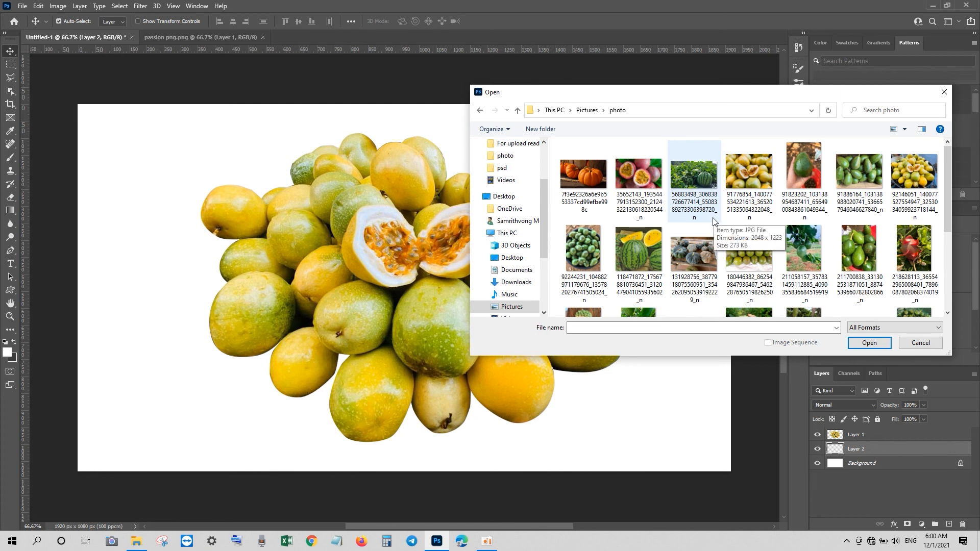
scroll(714, 221, "down", 3)
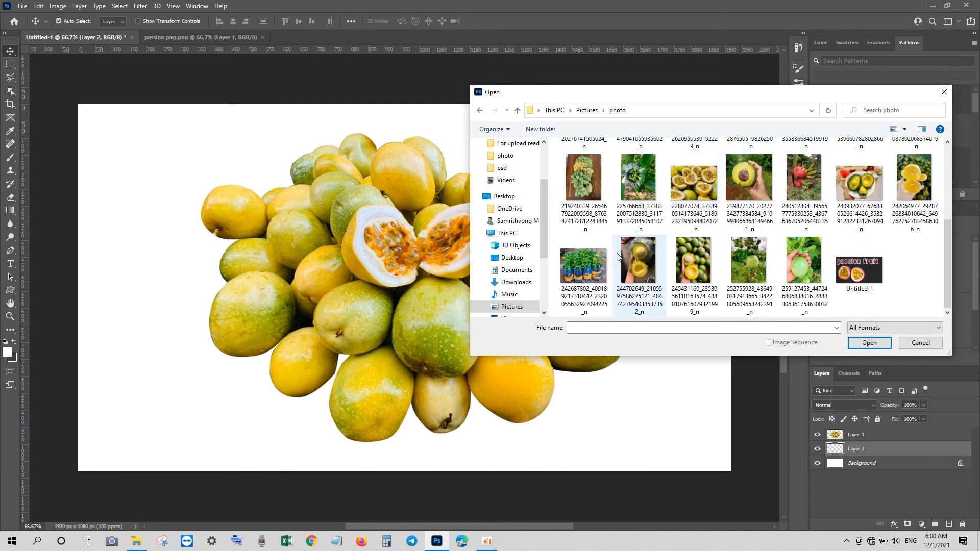
left_click(583, 265)
left_click(869, 343)
left_click_drag(444, 258, 294, 319)
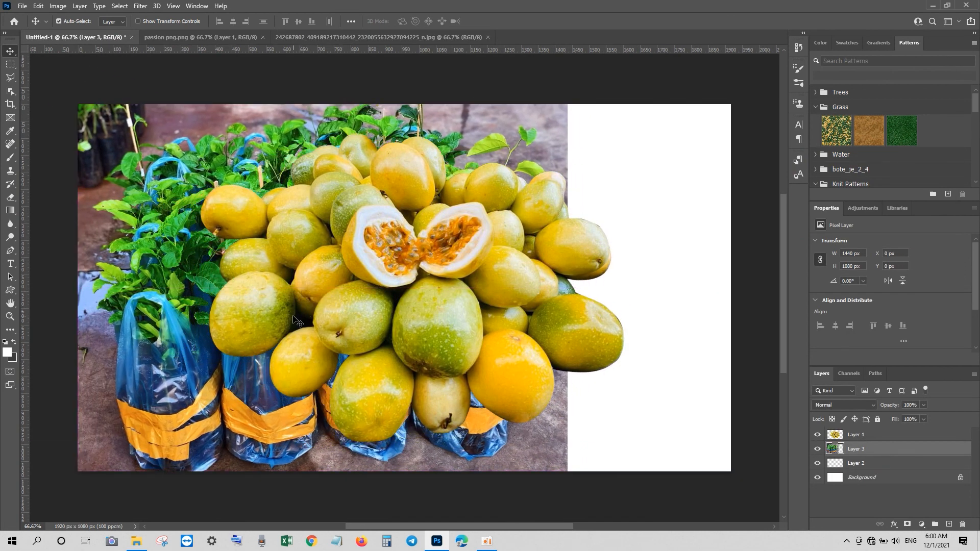
Step: Scale the plants photo up to about 136% so it fills the whole canvas
key("ctrl+t")
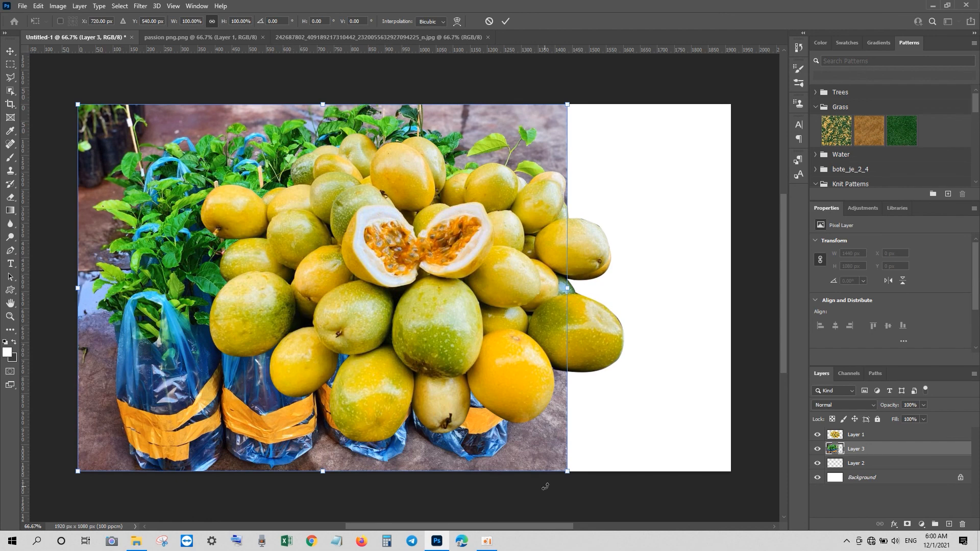
key("ctrl+minus")
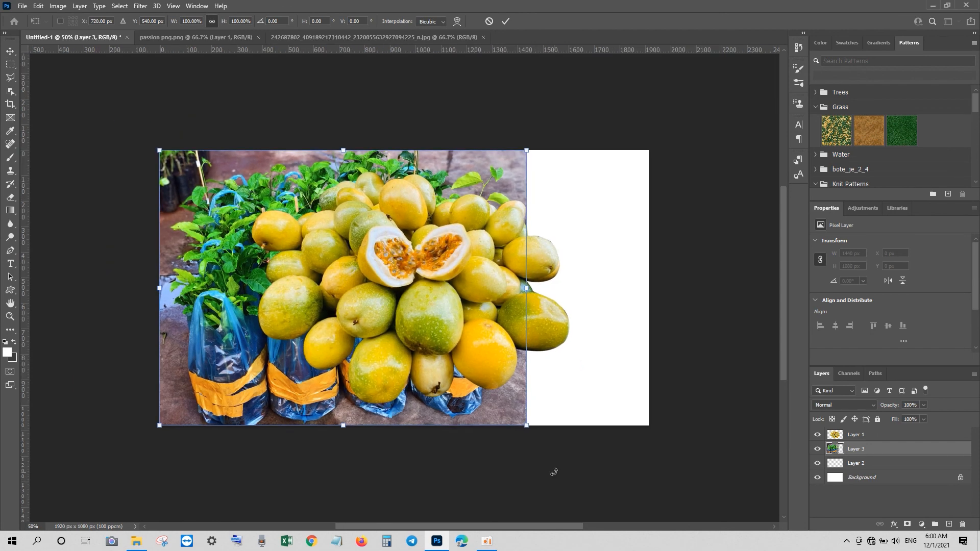
left_click_drag(526, 425, 605, 444)
left_click_drag(166, 475, 148, 477)
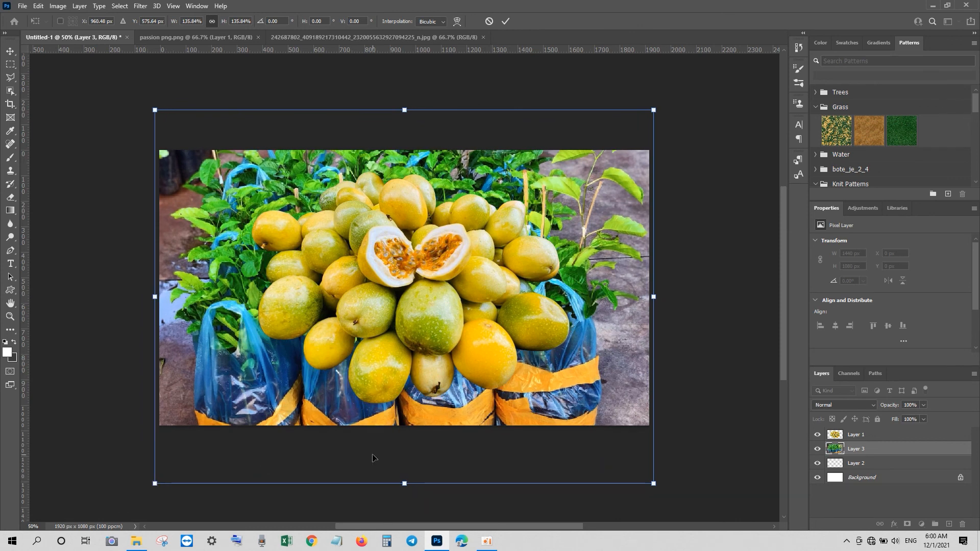
key("Return")
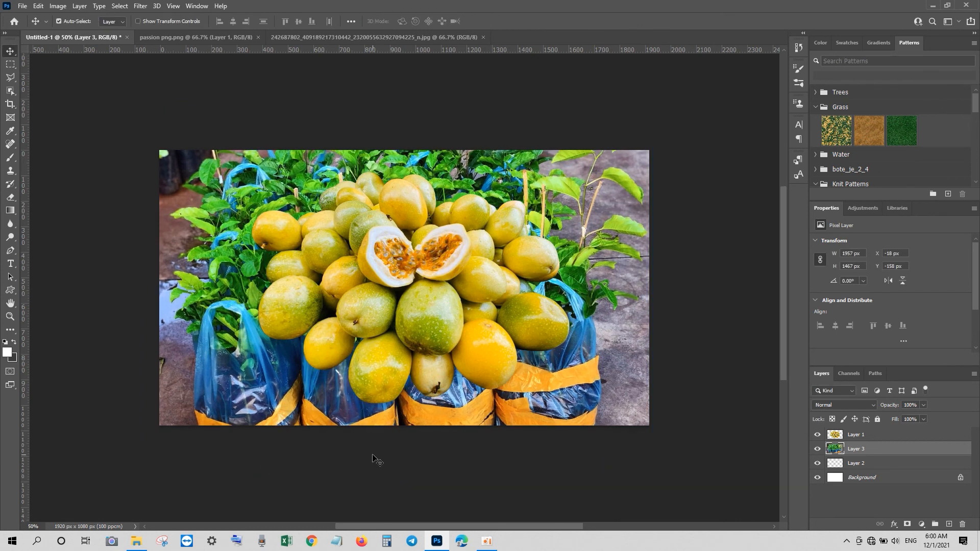
Step: Apply a Field Blur of 30 px to the plants photo layer
left_click(139, 6)
mouse_move(172, 147)
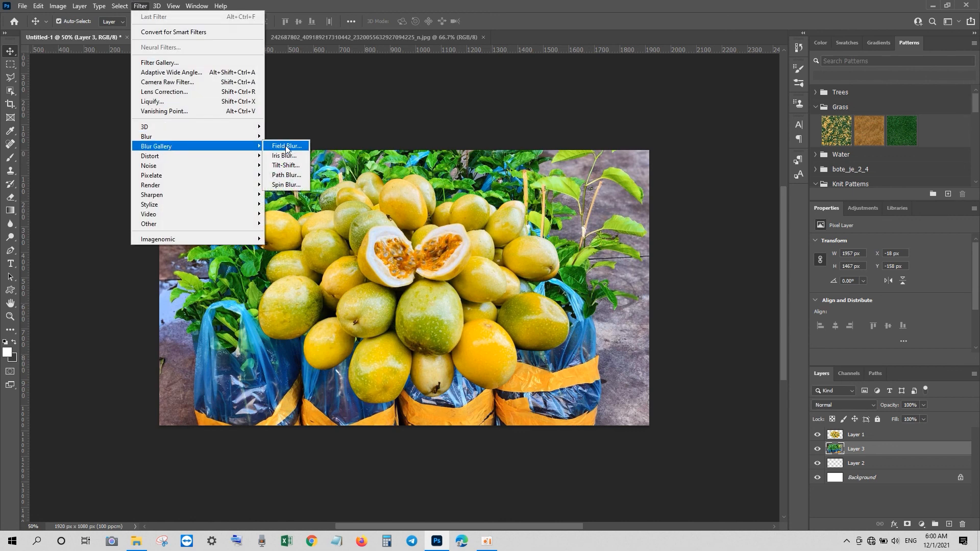
left_click(286, 146)
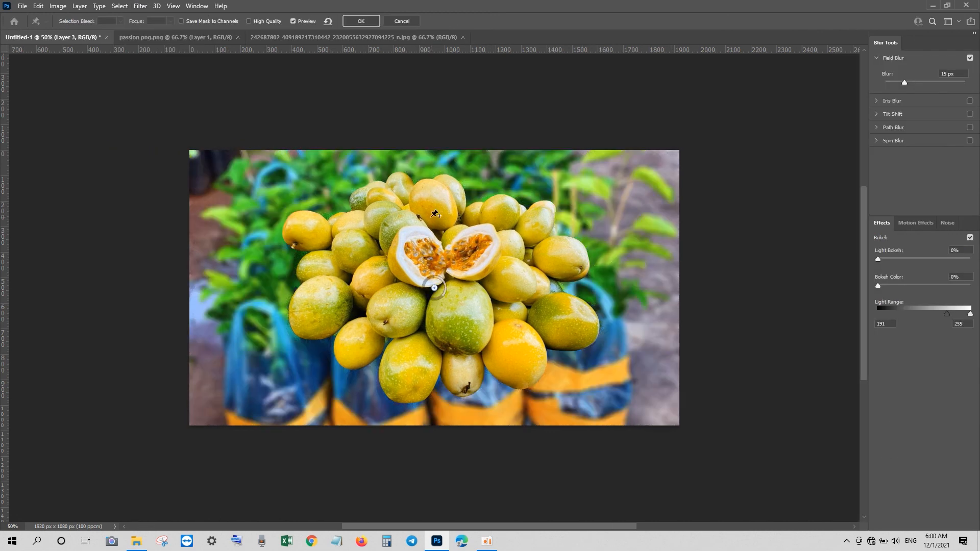
left_click_drag(904, 83, 914, 84)
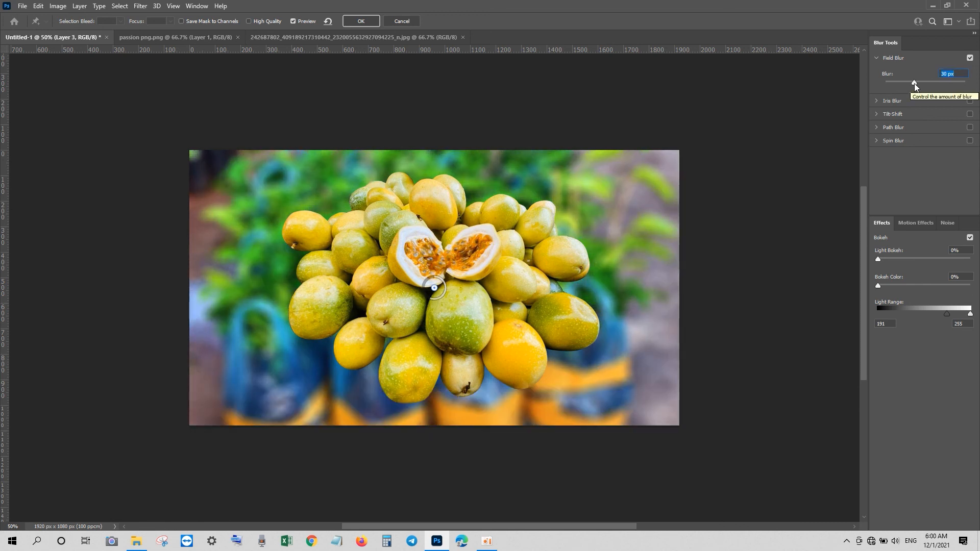
left_click_drag(914, 83, 915, 84)
left_click(360, 21)
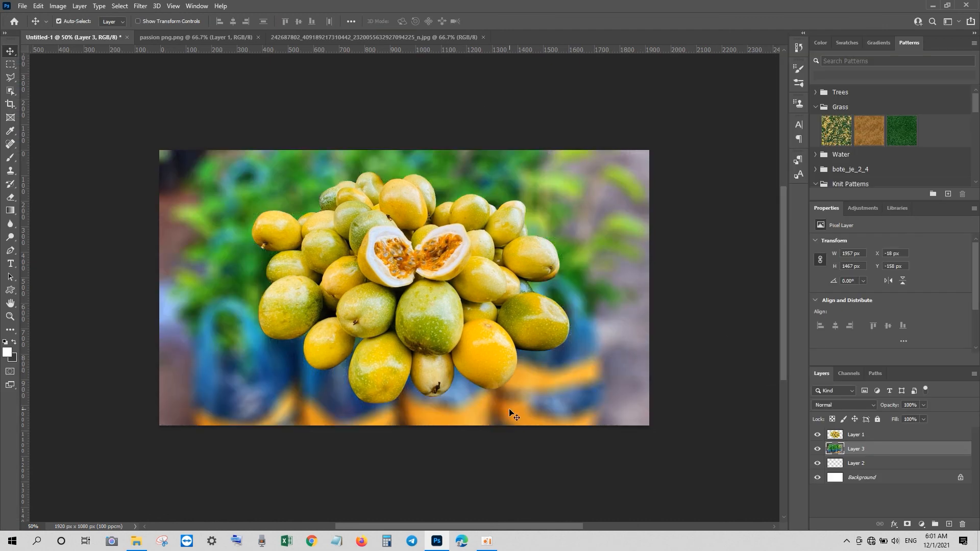